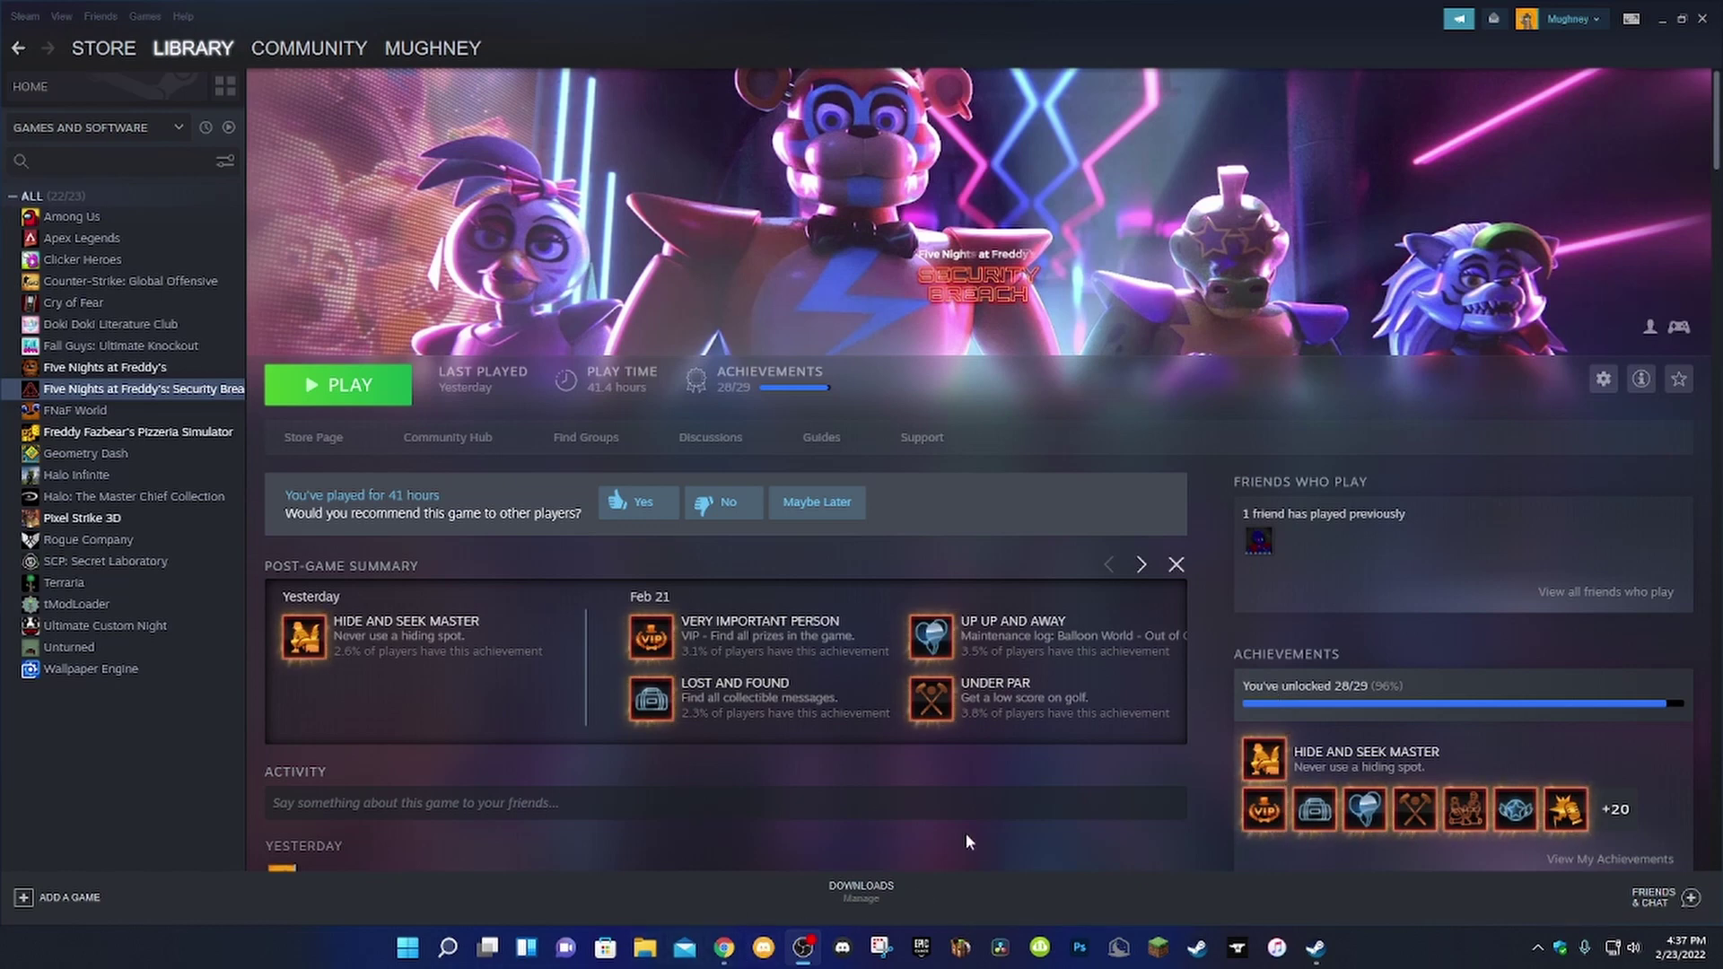
Step: Scroll the Roxy over Freddy mod page to its Files section and choose Manual Download for roxy_over_freddy.zip
{"action": "left_click", "coordinate": [730, 956]}
{"action": "scroll", "coordinate": [1549, 626], "scroll_direction": "up", "scroll_amount": 10}
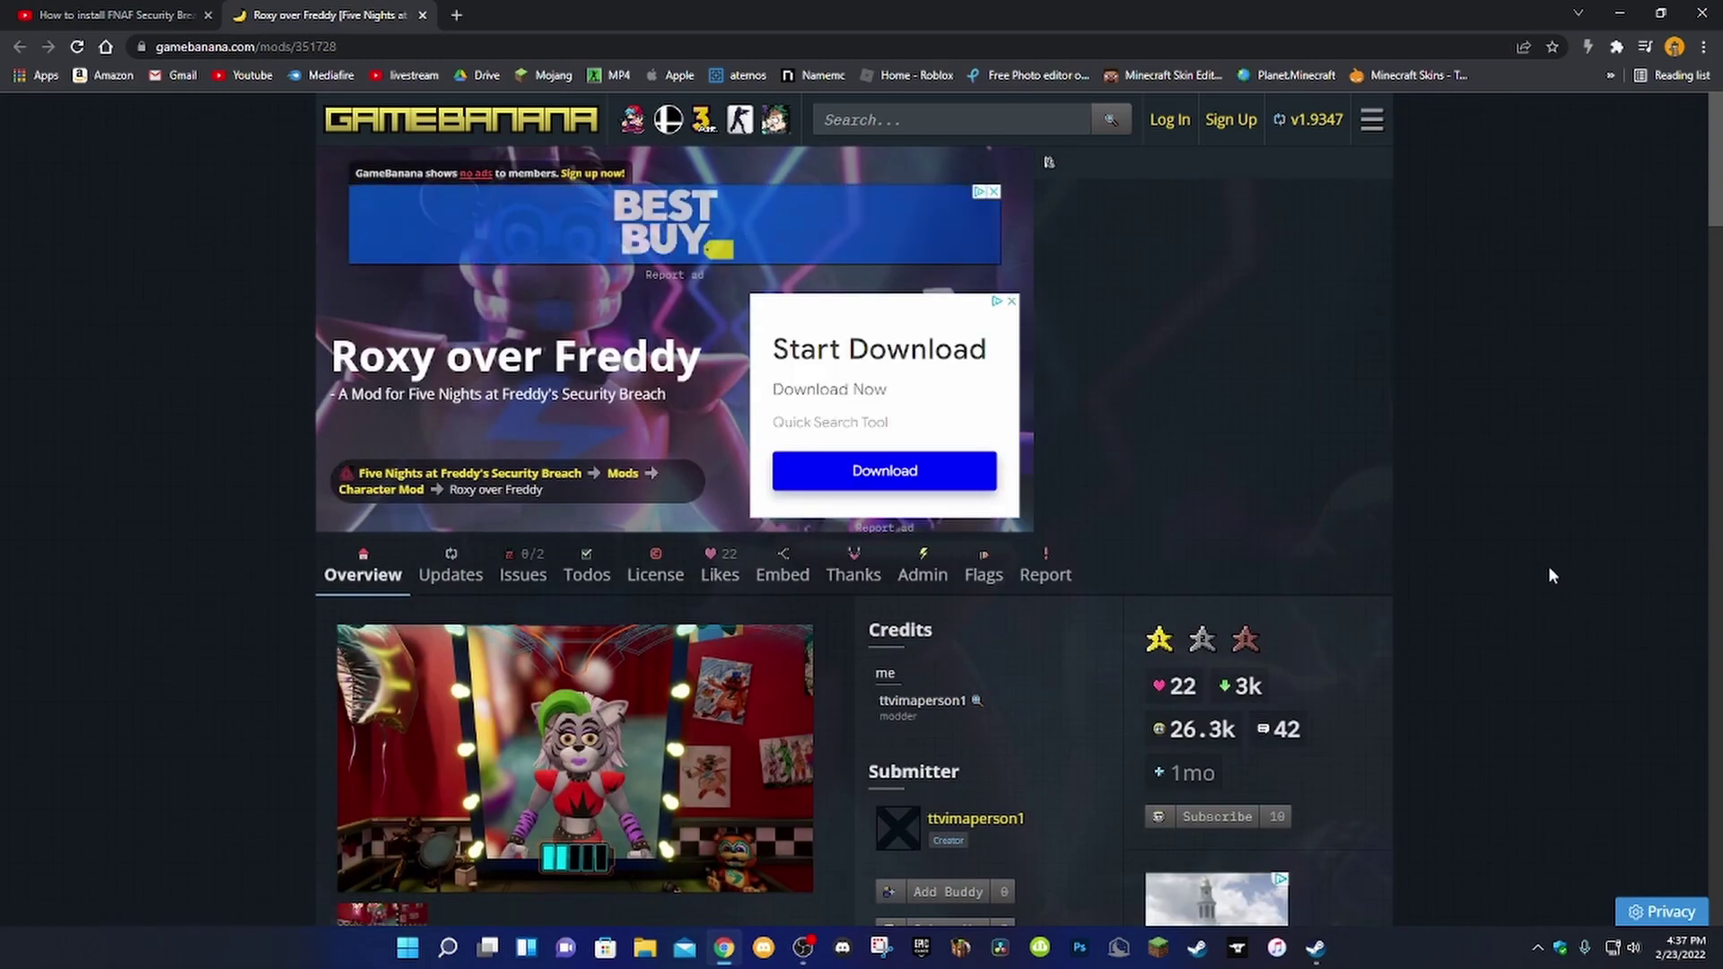
{"action": "scroll", "coordinate": [1549, 574], "scroll_direction": "down", "scroll_amount": 7}
{"action": "scroll", "coordinate": [1548, 573], "scroll_direction": "up", "scroll_amount": 3}
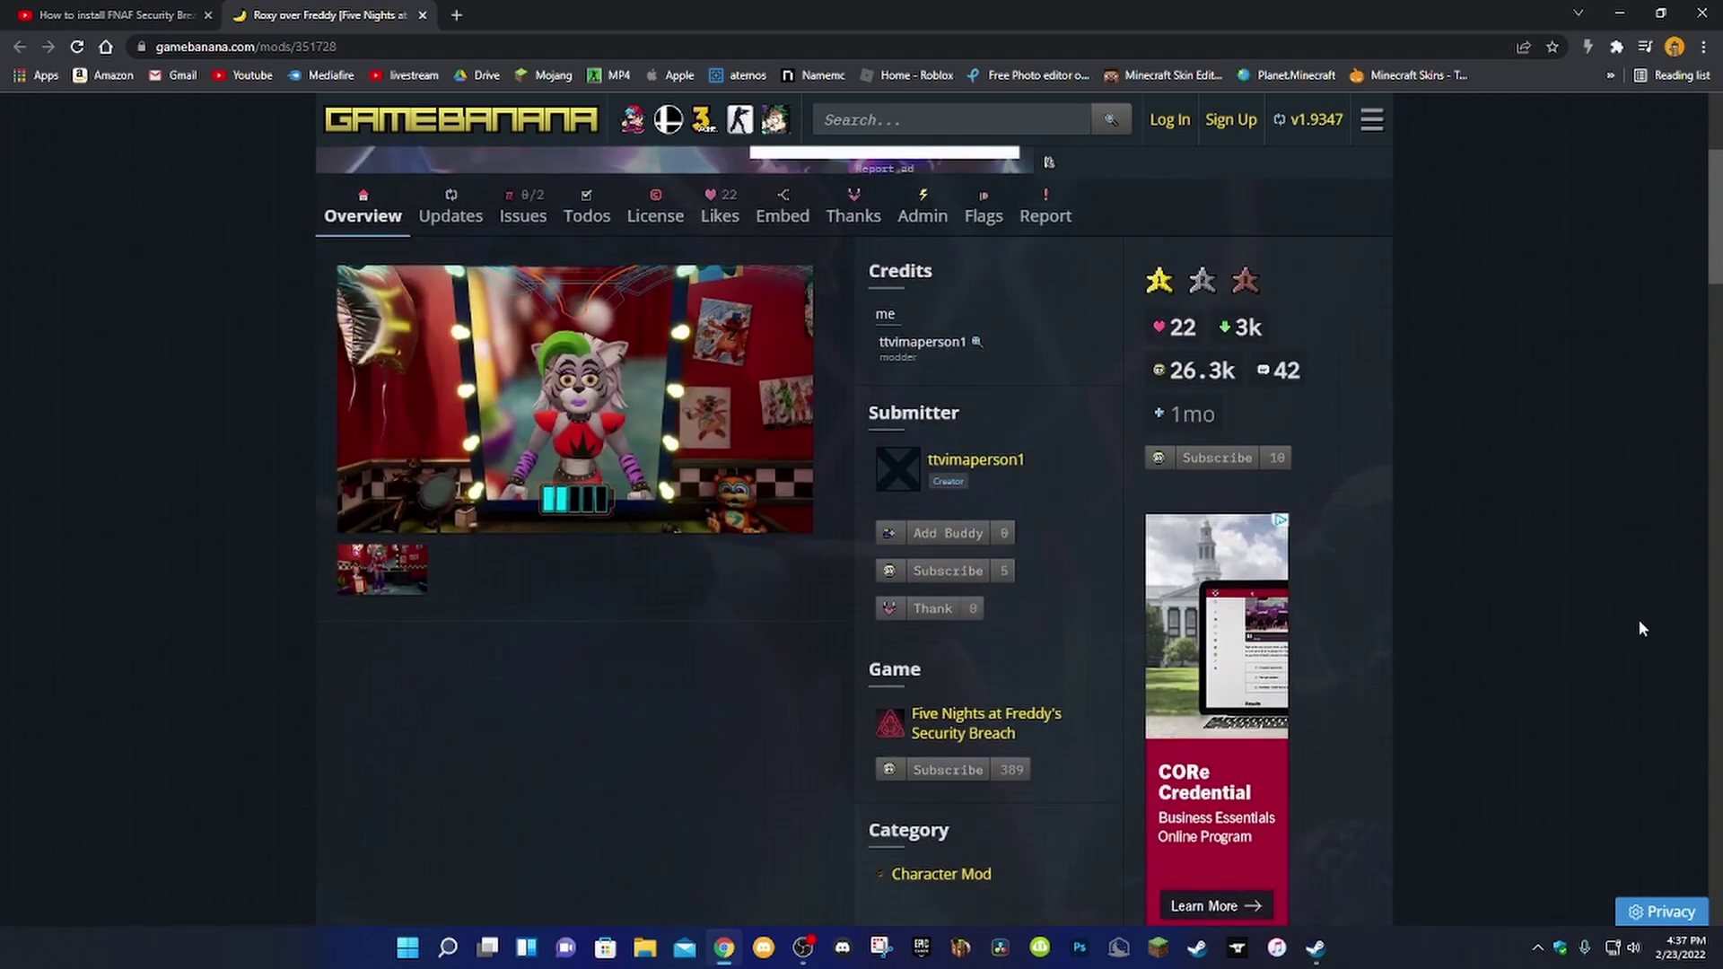
{"action": "scroll", "coordinate": [1638, 619], "scroll_direction": "down", "scroll_amount": 10}
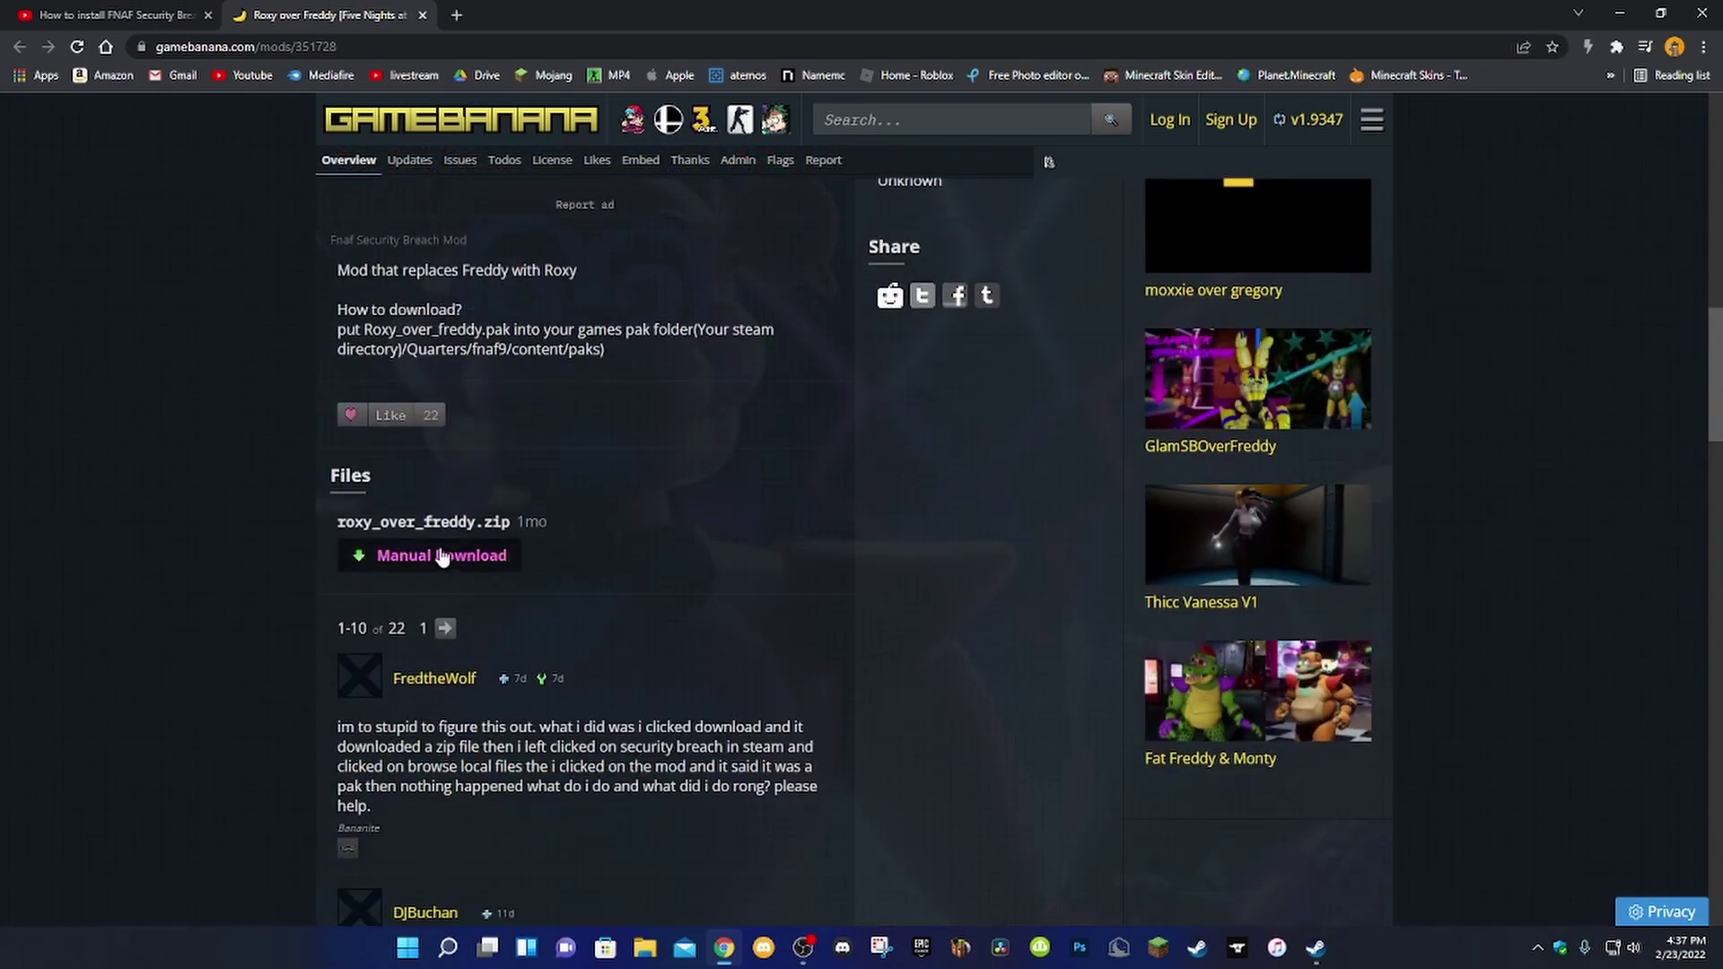
{"action": "left_click", "coordinate": [427, 576]}
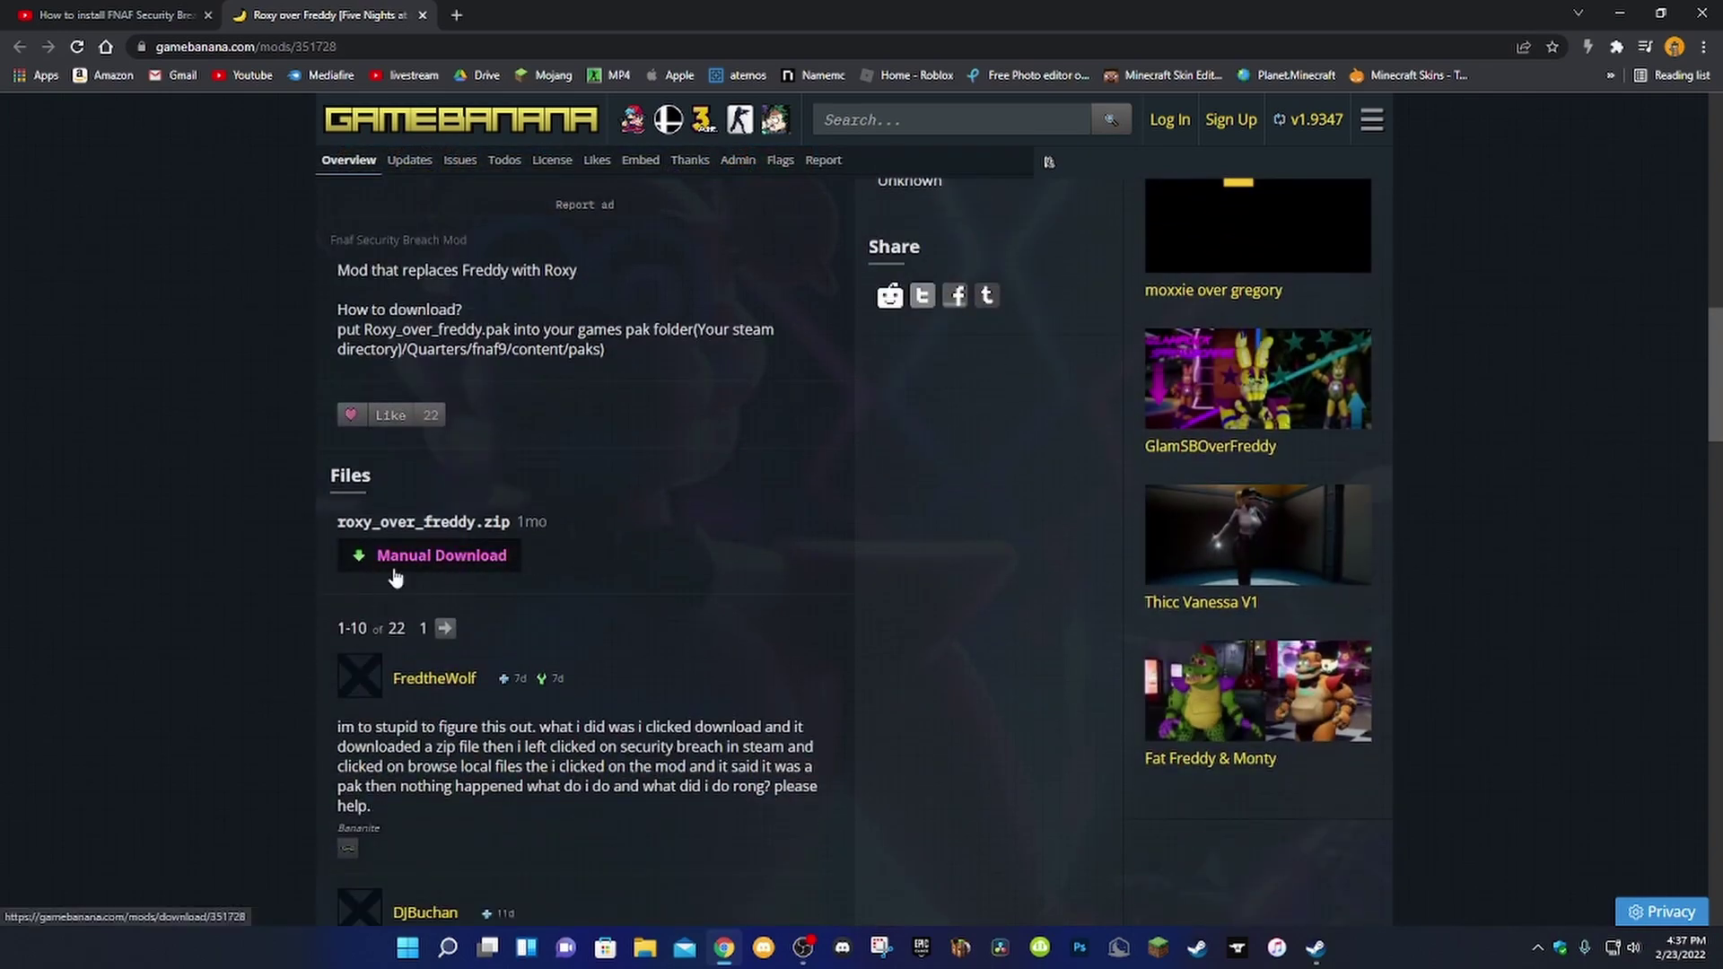
{"action": "scroll", "coordinate": [539, 561], "scroll_direction": "up", "scroll_amount": 8}
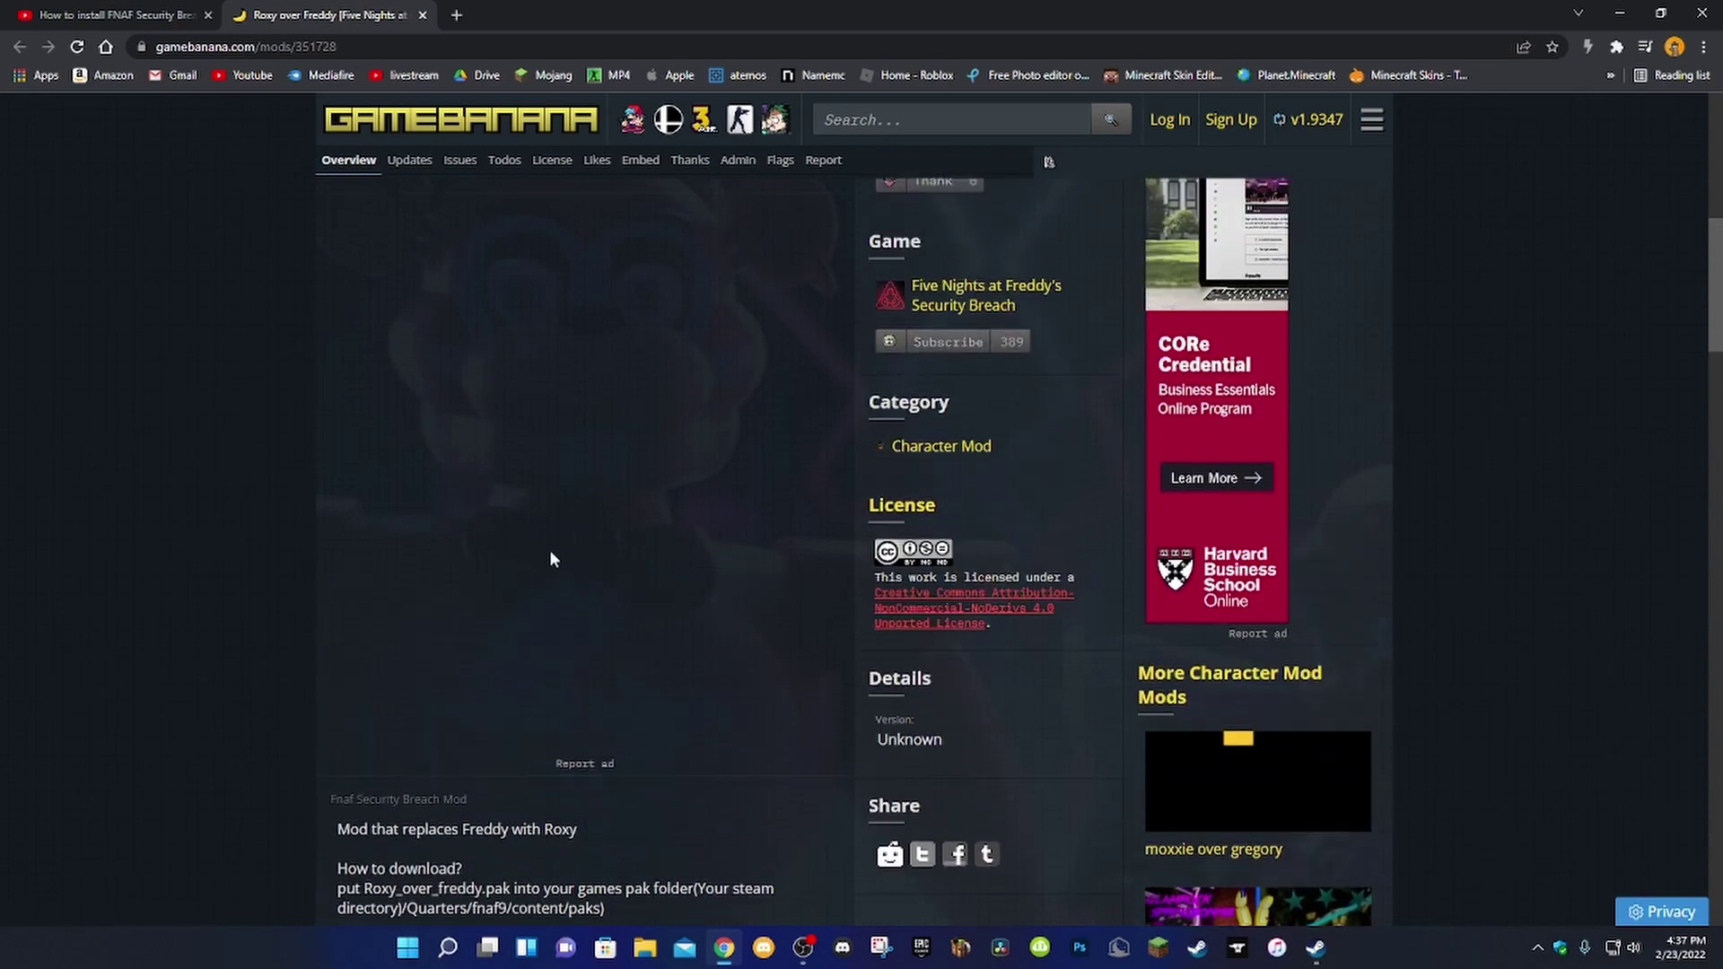
{"action": "scroll", "coordinate": [551, 558], "scroll_direction": "down", "scroll_amount": 7}
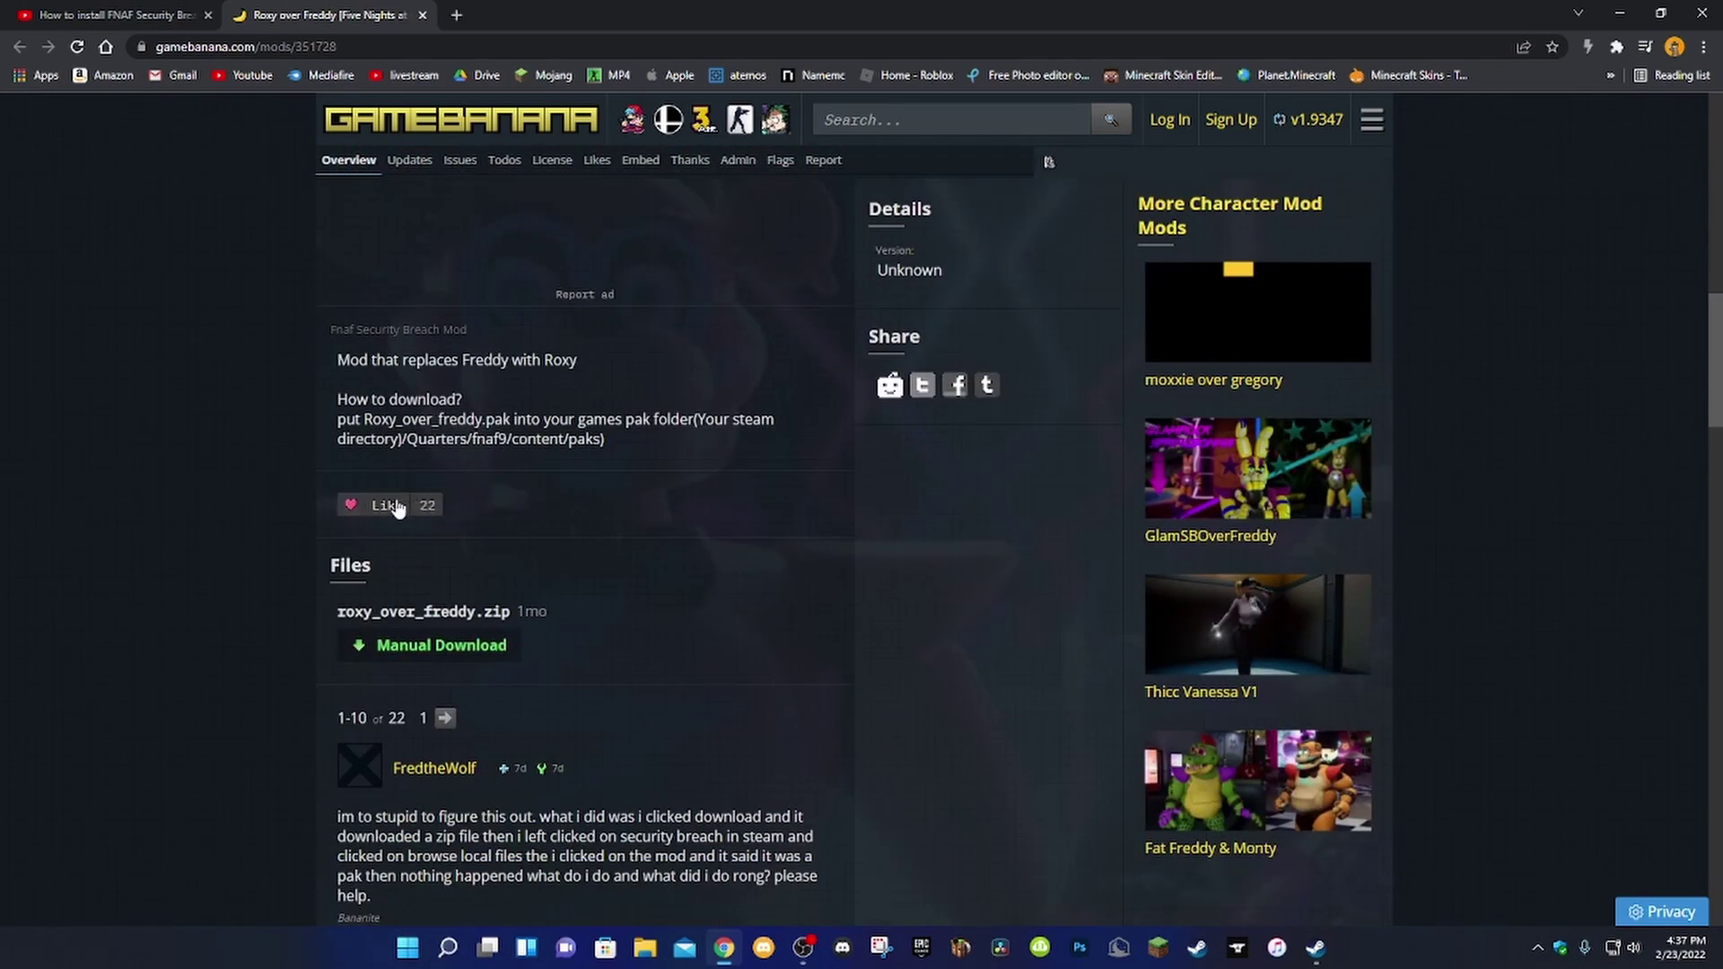
{"action": "left_click", "coordinate": [401, 655]}
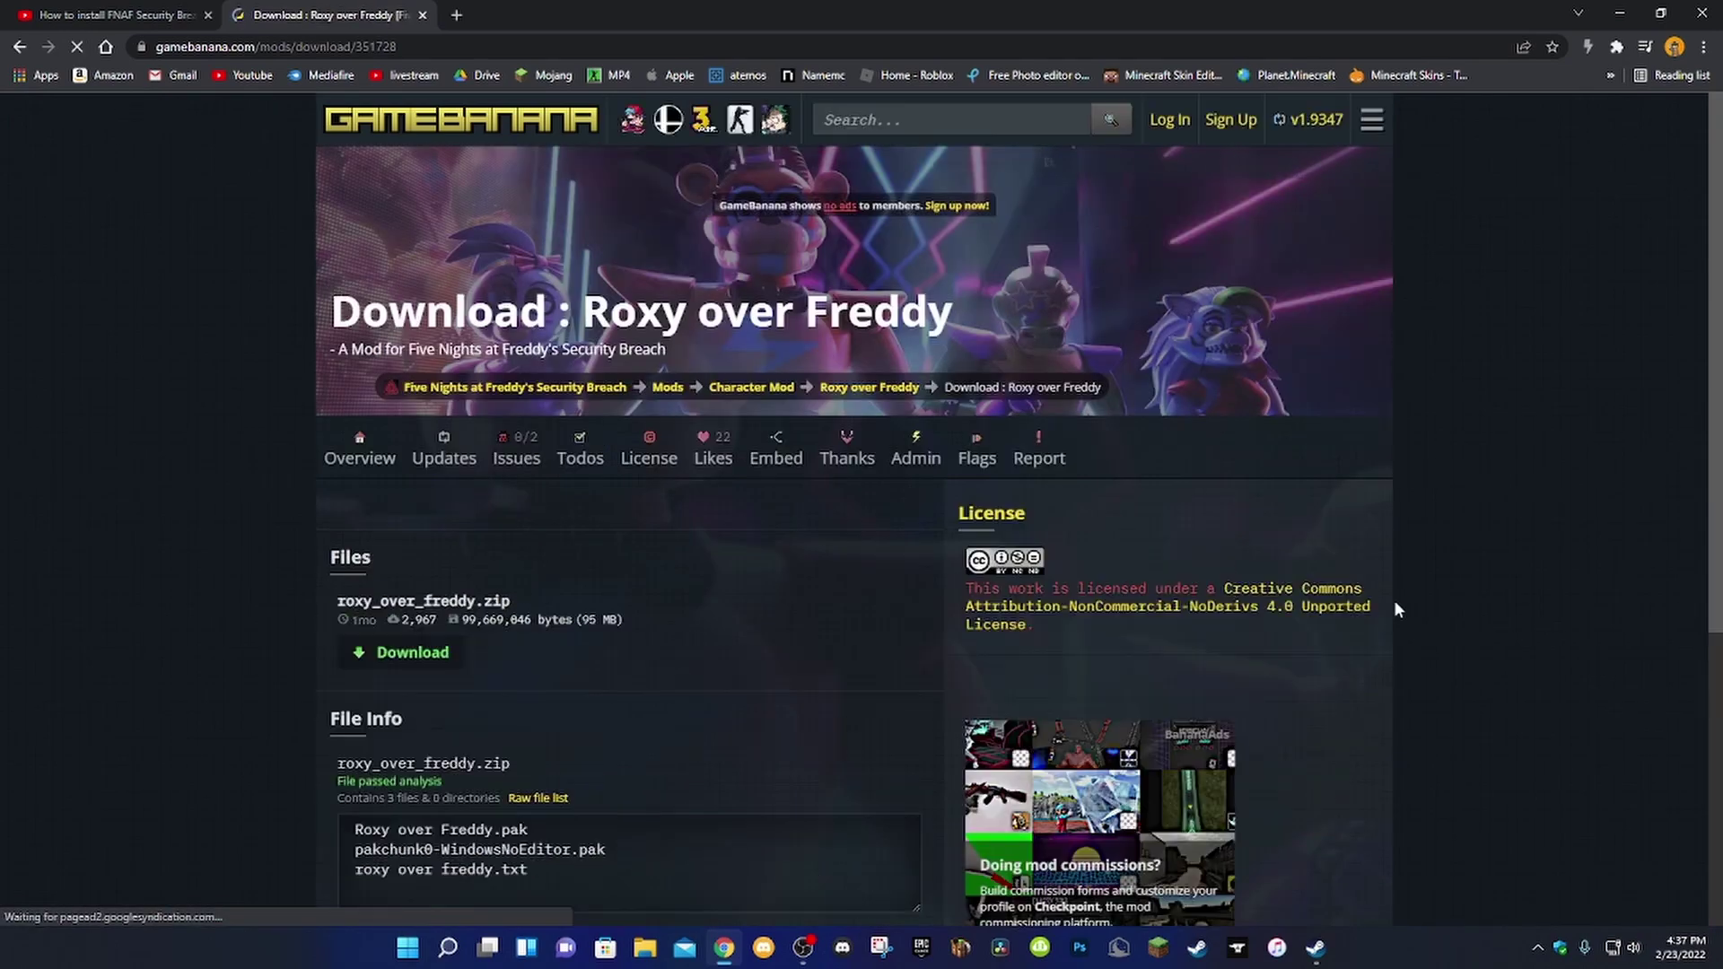
{"action": "scroll", "coordinate": [1395, 609], "scroll_direction": "down", "scroll_amount": 2}
{"action": "scroll", "coordinate": [1394, 608], "scroll_direction": "down", "scroll_amount": 2}
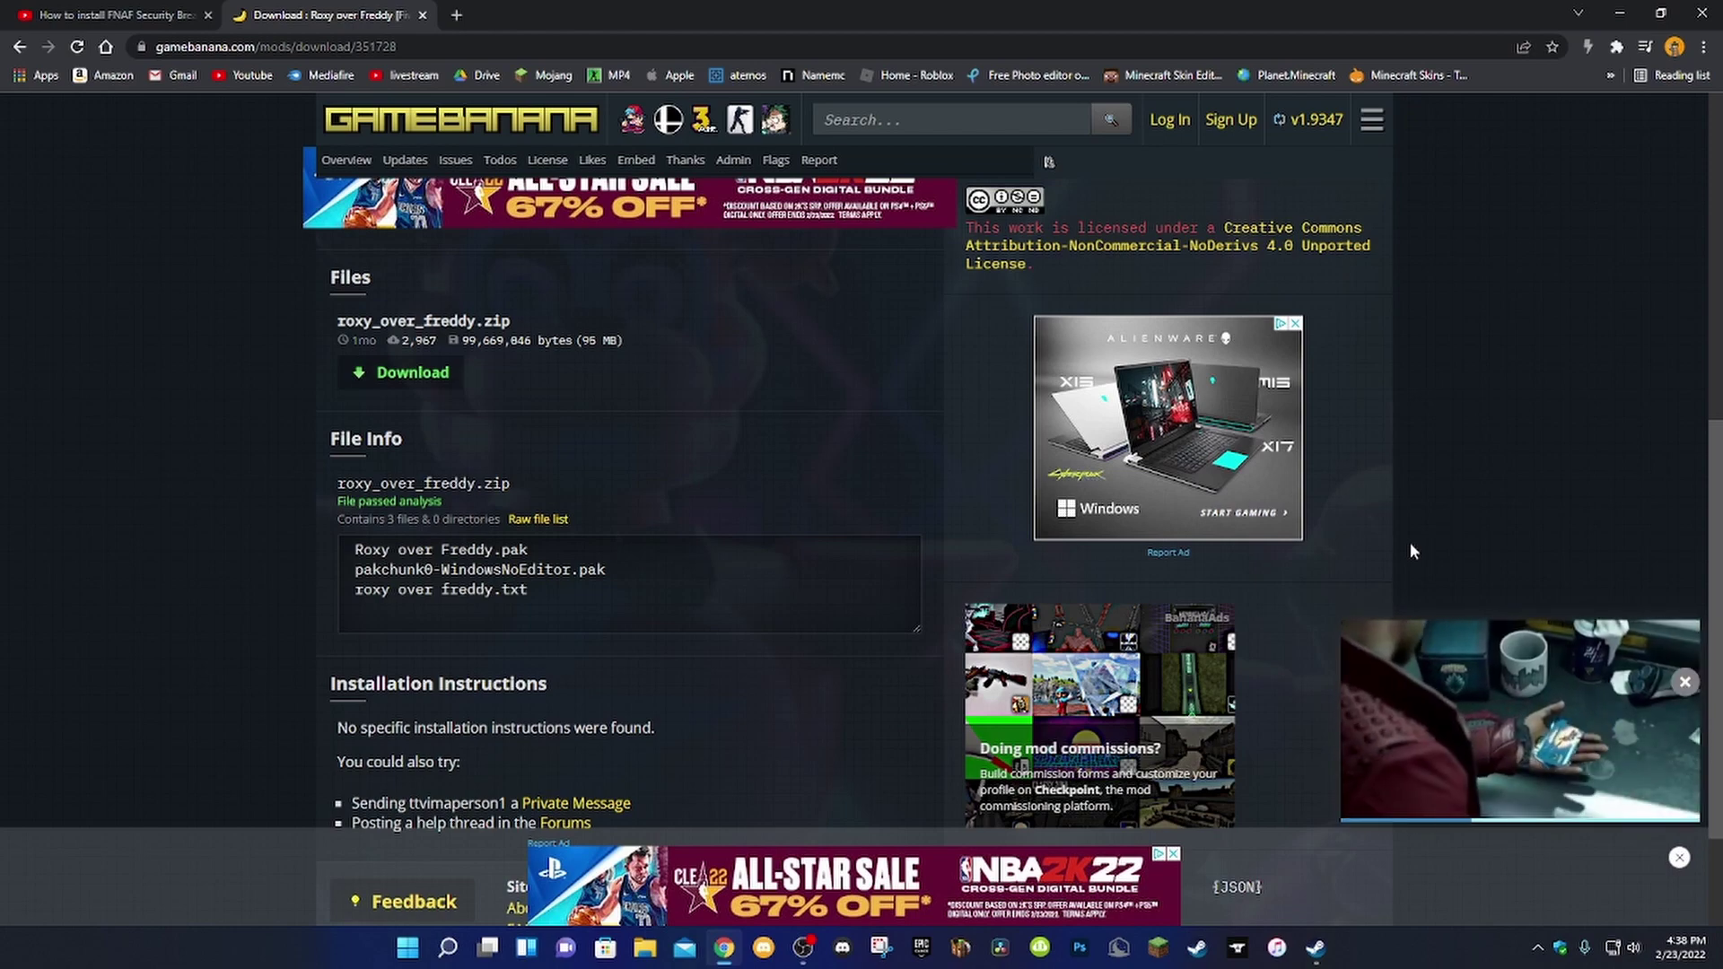
{"action": "scroll", "coordinate": [1665, 510], "scroll_direction": "down", "scroll_amount": 2}
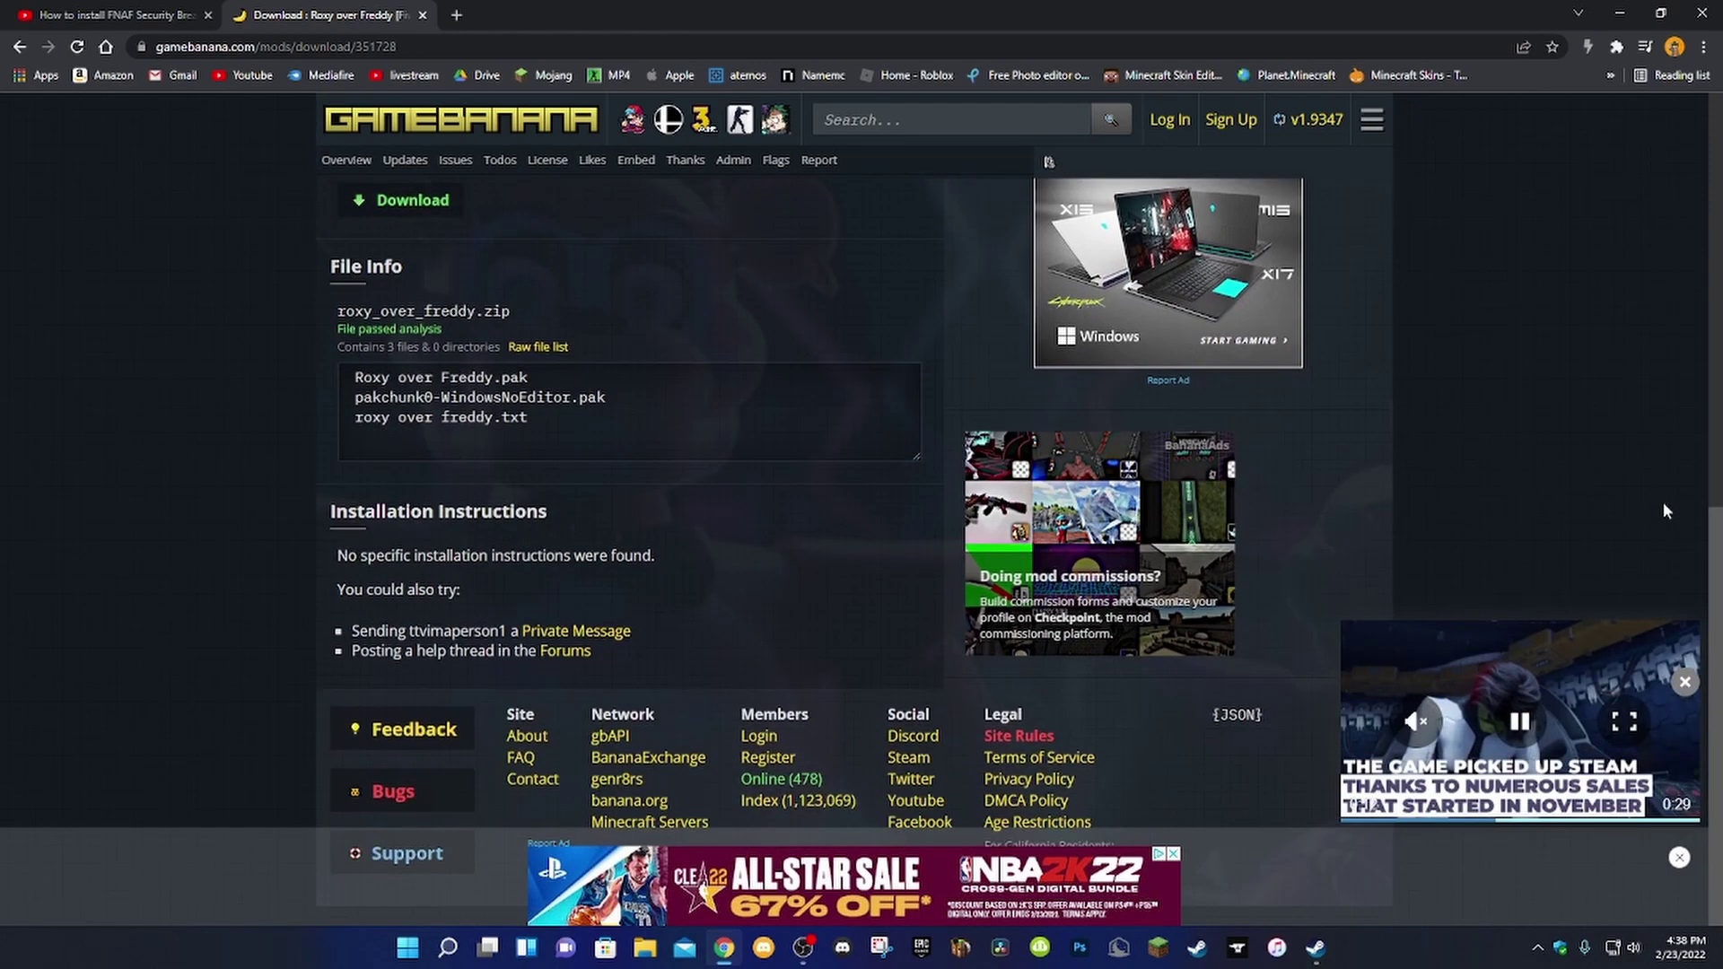
{"action": "scroll", "coordinate": [1665, 499], "scroll_direction": "up", "scroll_amount": 3}
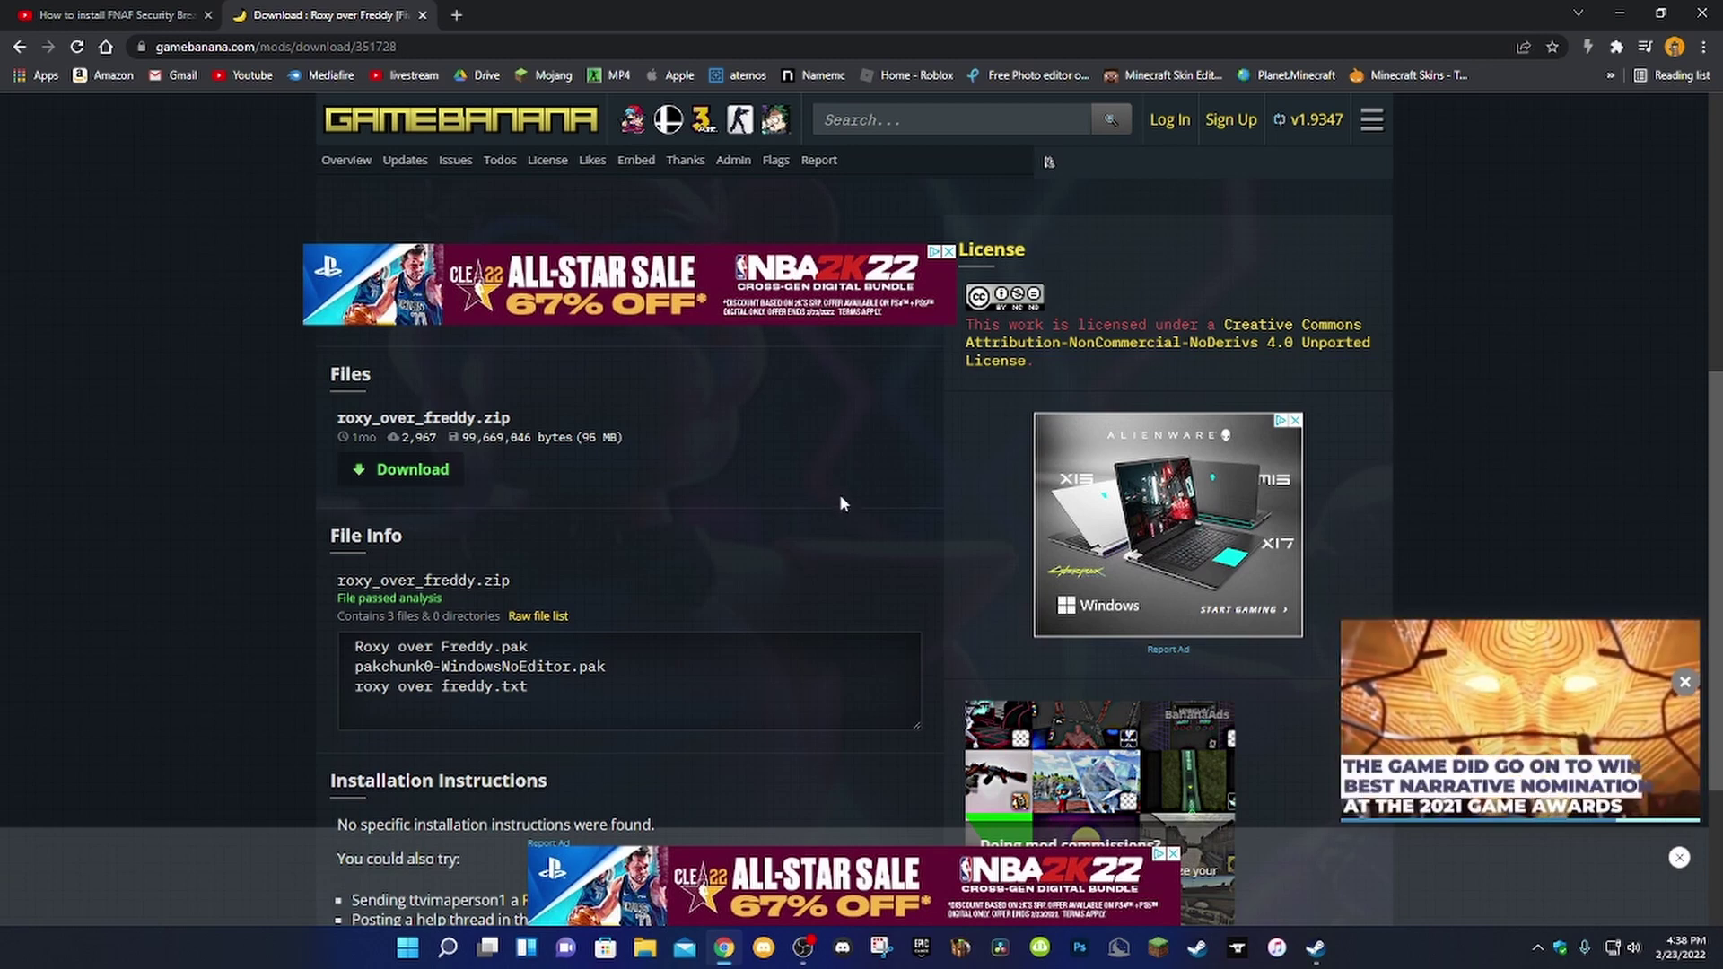
Step: Download roxy_over_freddy.zip and drag it from Chrome's download bar onto the desktop
{"action": "left_click", "coordinate": [408, 469]}
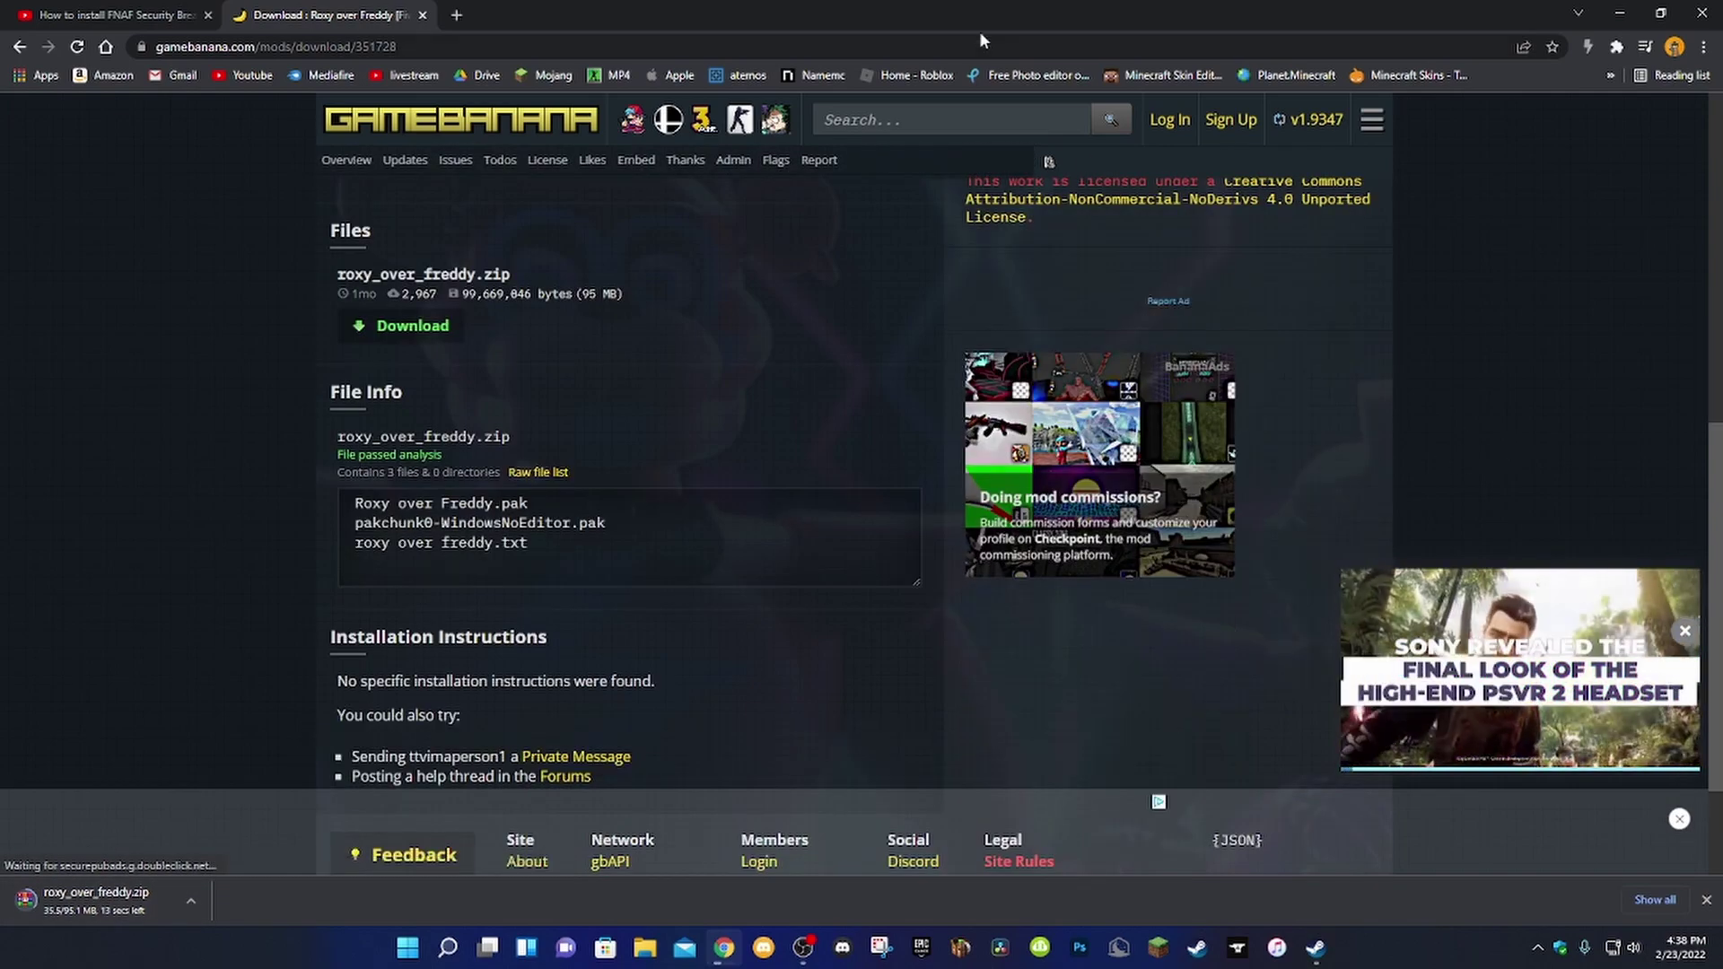
{"action": "double_click", "coordinate": [980, 36]}
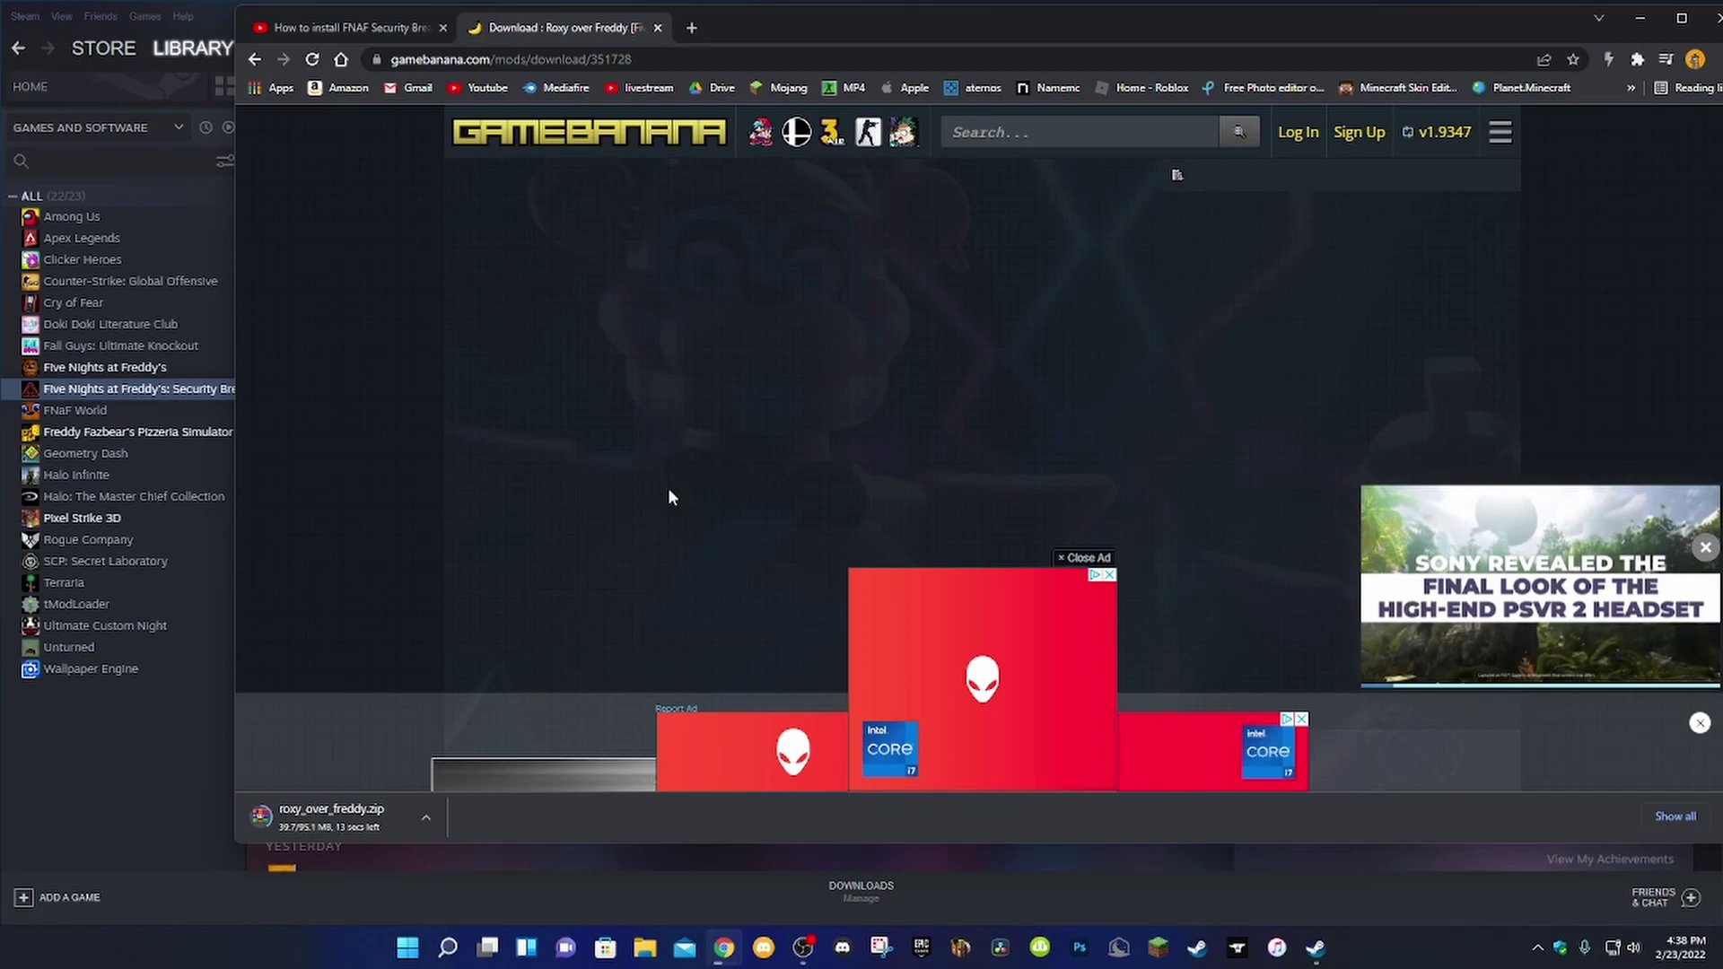
{"action": "left_click_drag", "start_coordinate": [1416, 25], "coordinate": [1321, 38]}
{"action": "left_click", "coordinate": [1682, 18]}
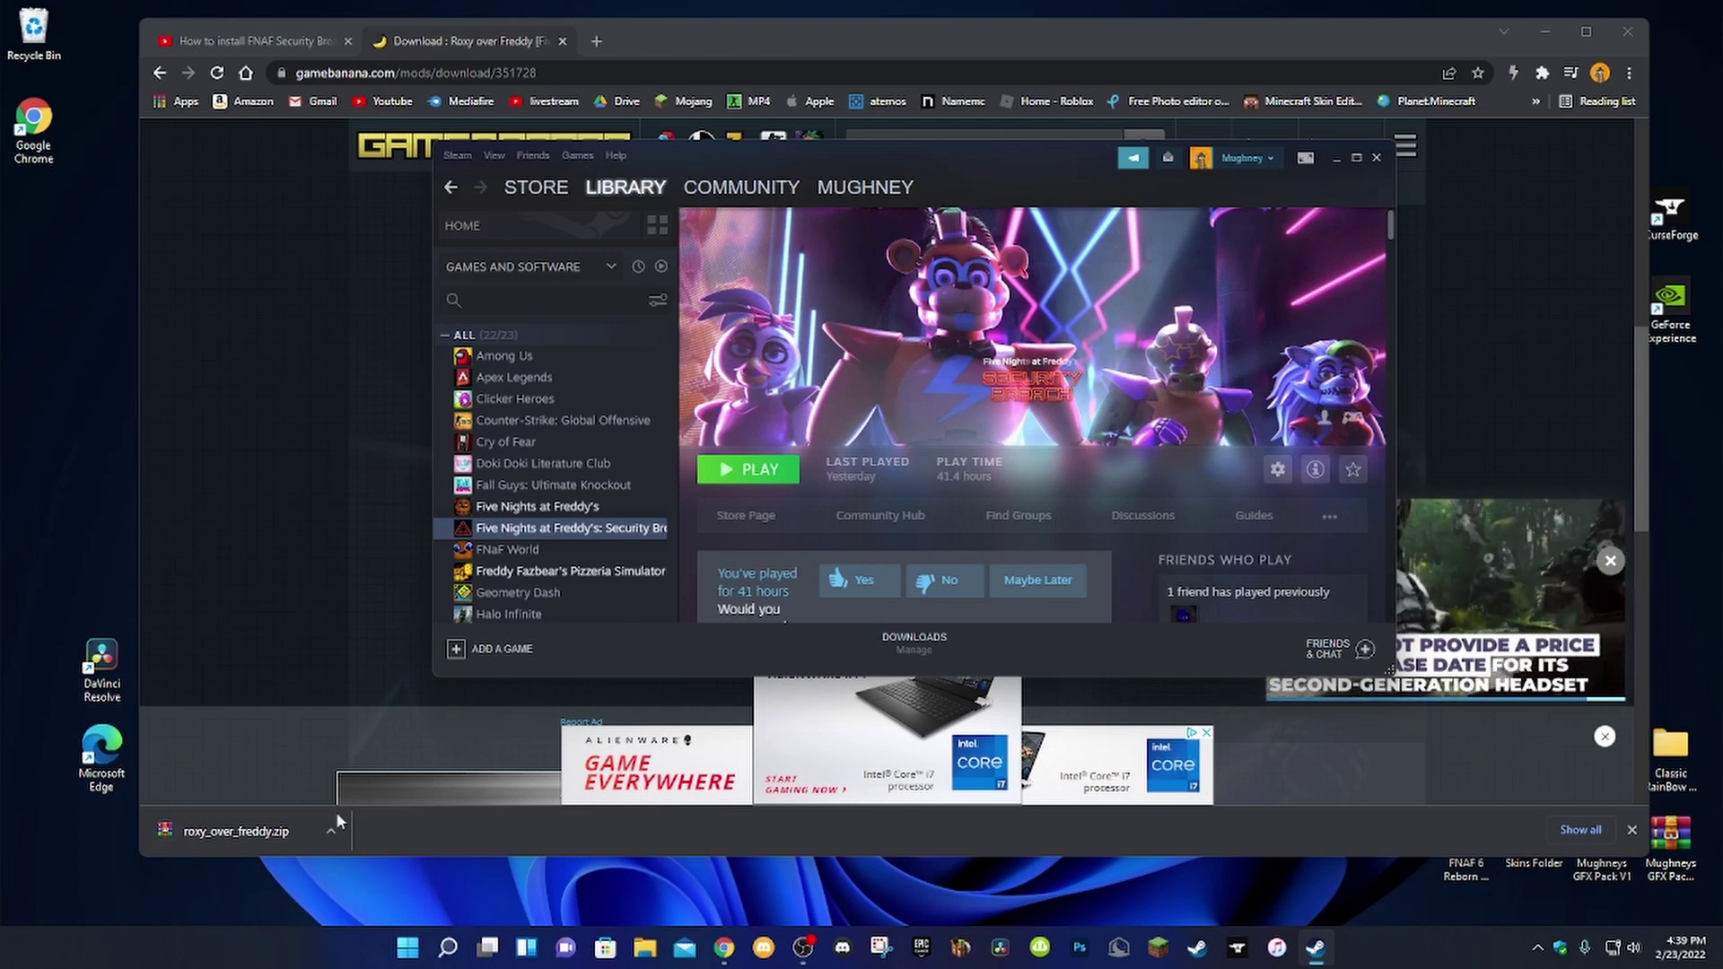
{"action": "left_click_drag", "start_coordinate": [212, 834], "coordinate": [94, 404]}
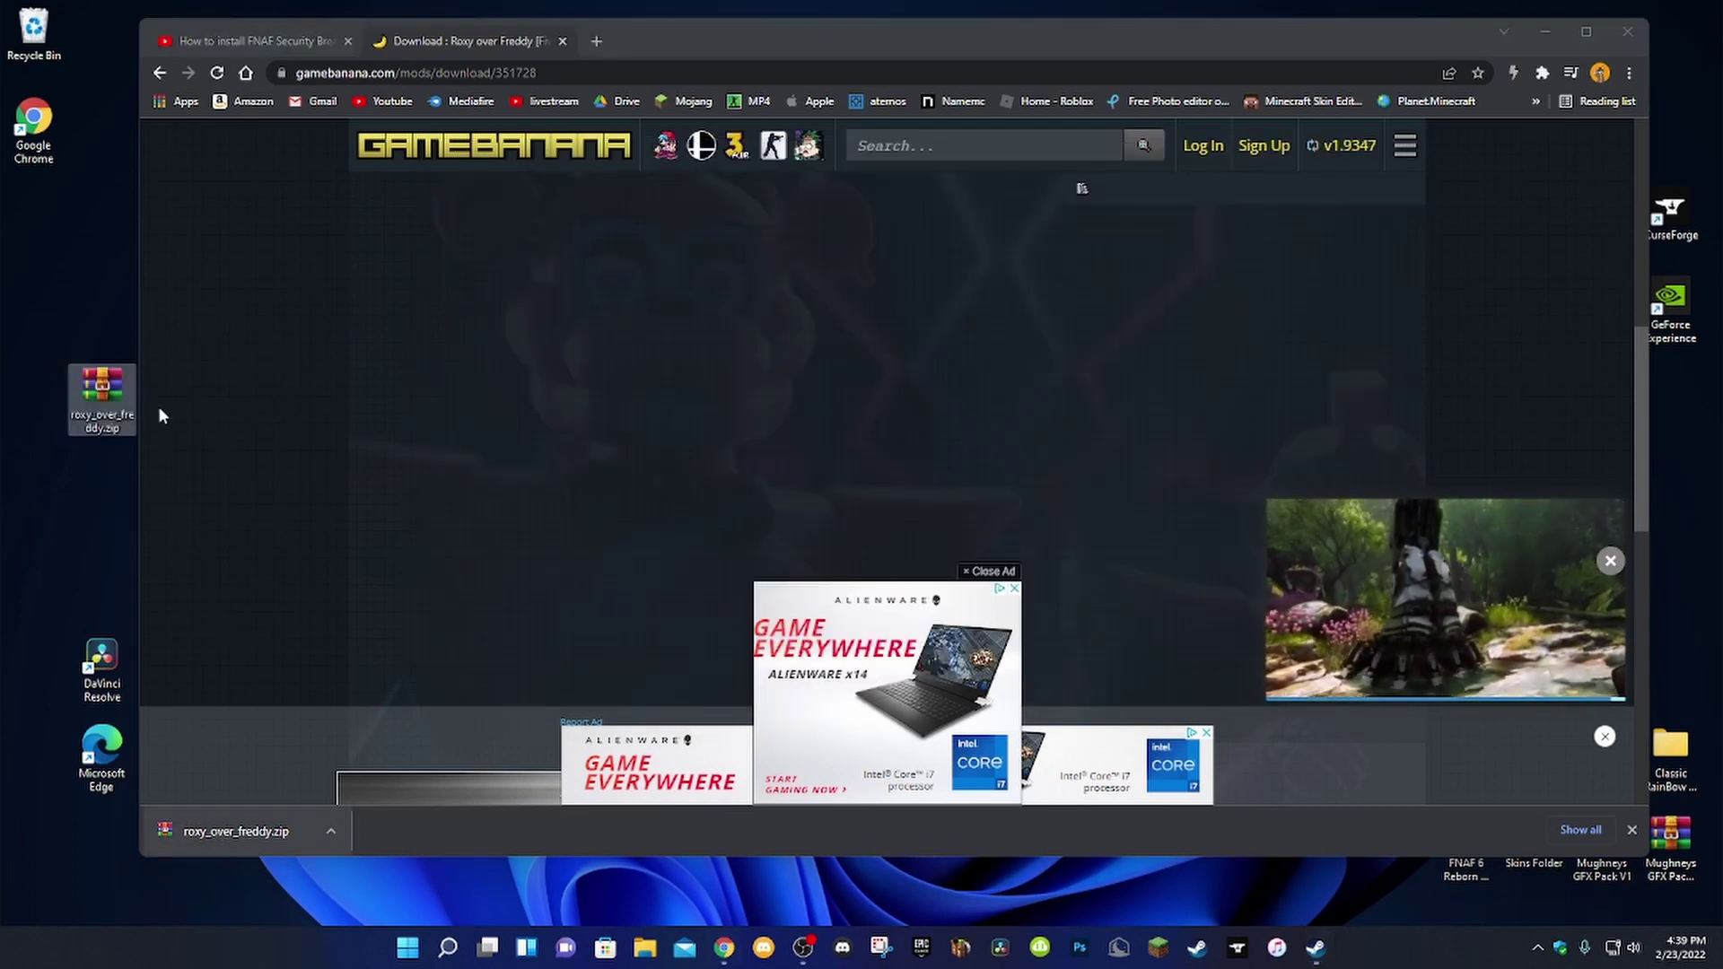
Step: Extract roxy_over_freddy.zip with WinRAR's Extract to "roxy_over_freddy\" and open the new folder
{"action": "right_click", "coordinate": [87, 399]}
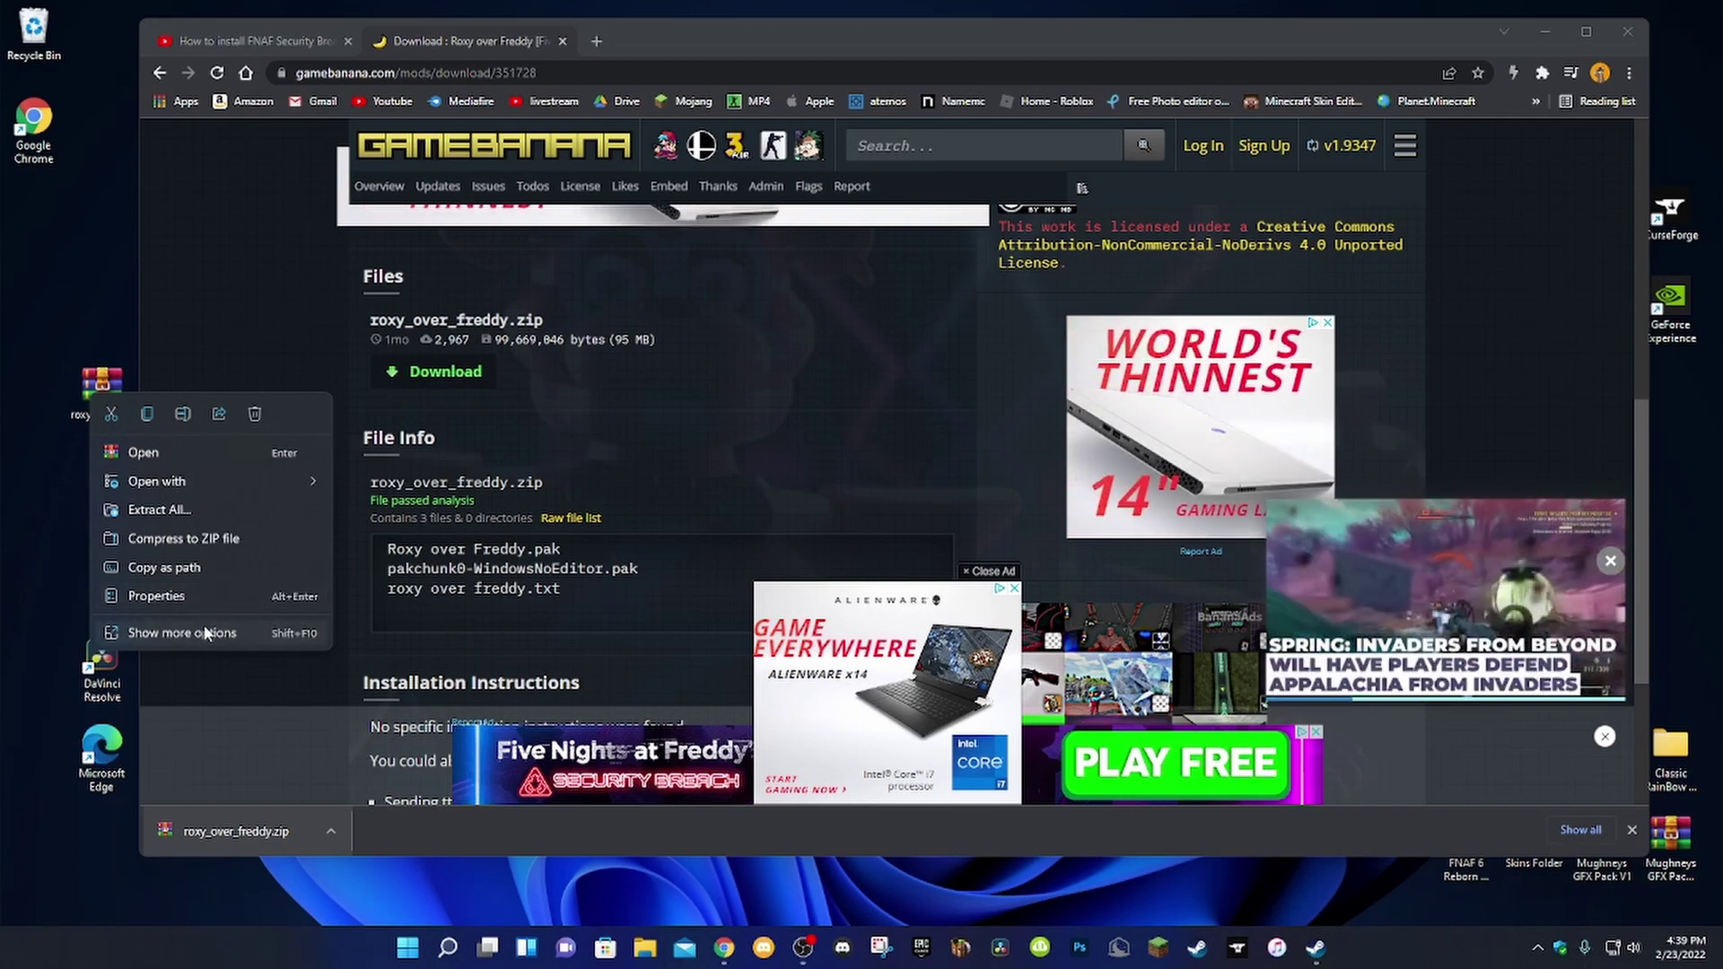
{"action": "left_click", "coordinate": [203, 632]}
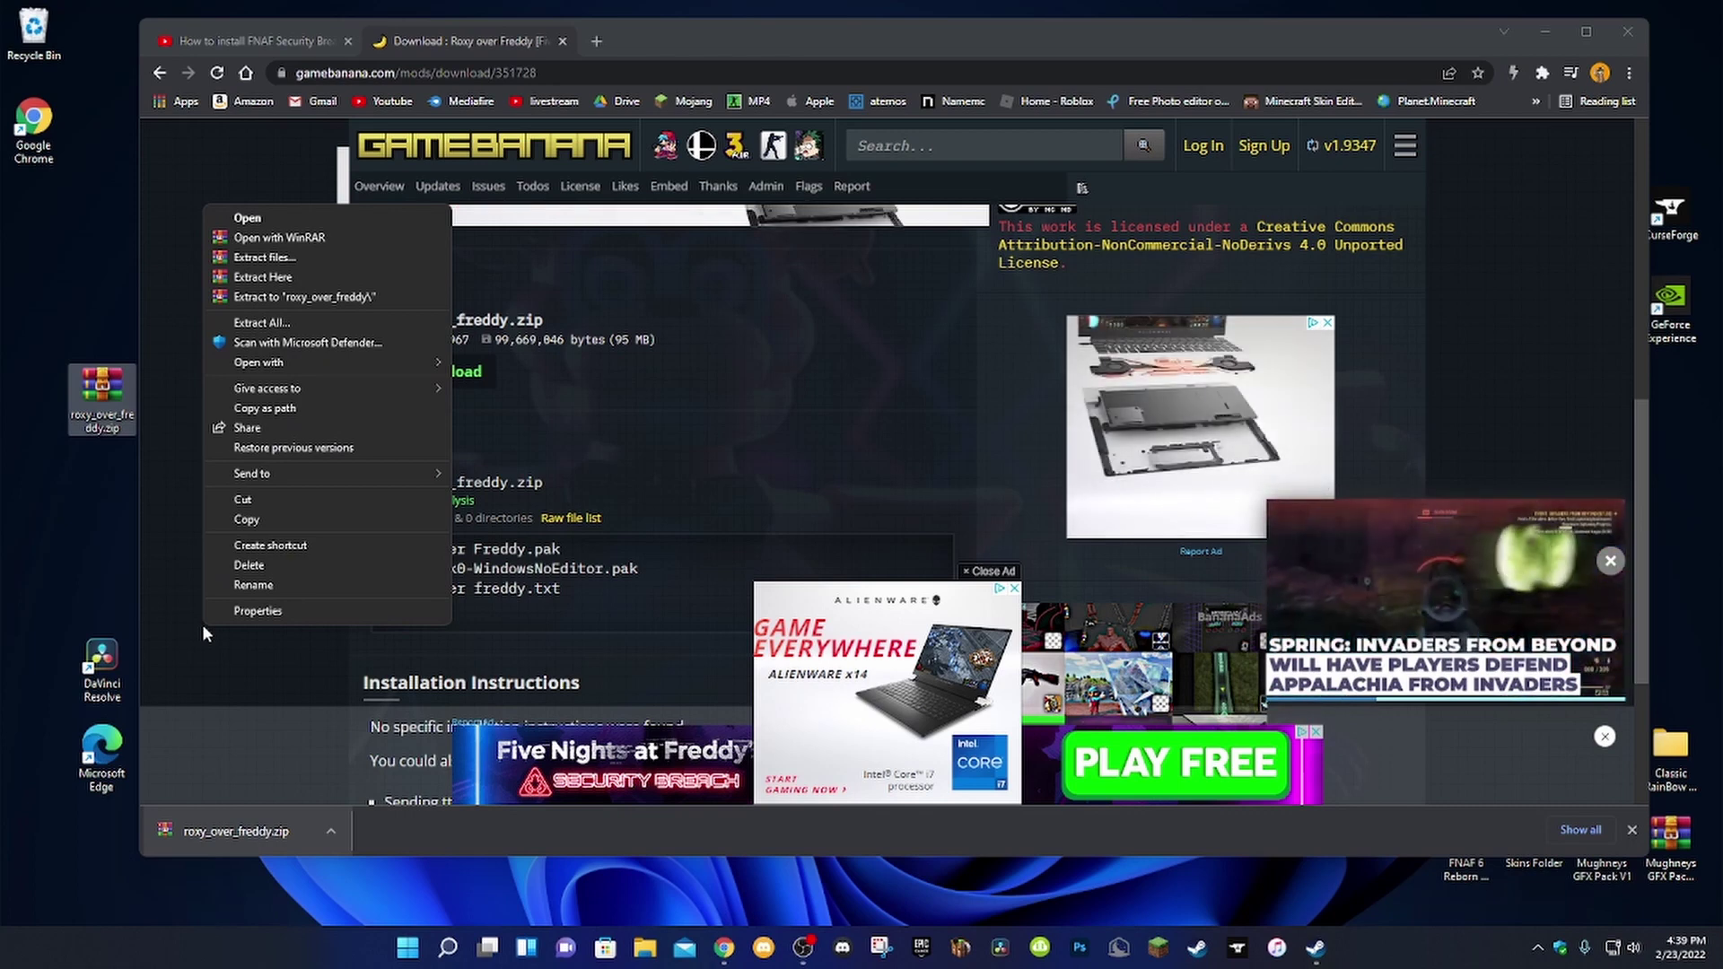
{"action": "left_click", "coordinate": [343, 297]}
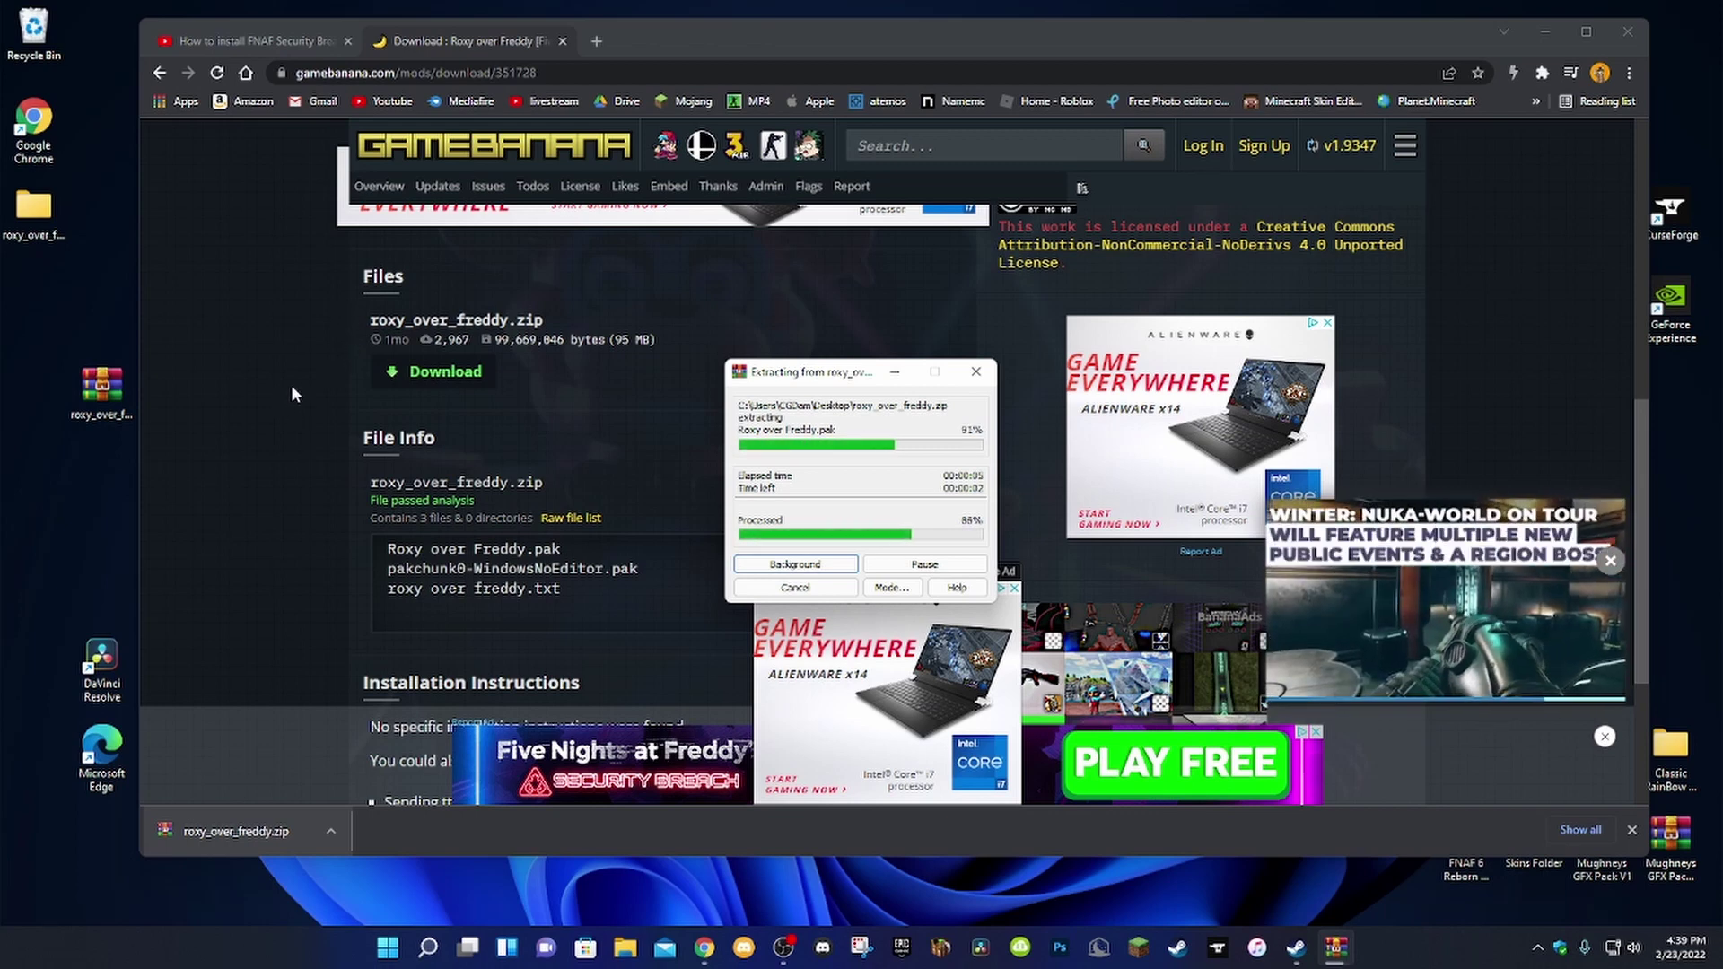
{"action": "double_click", "coordinate": [49, 207]}
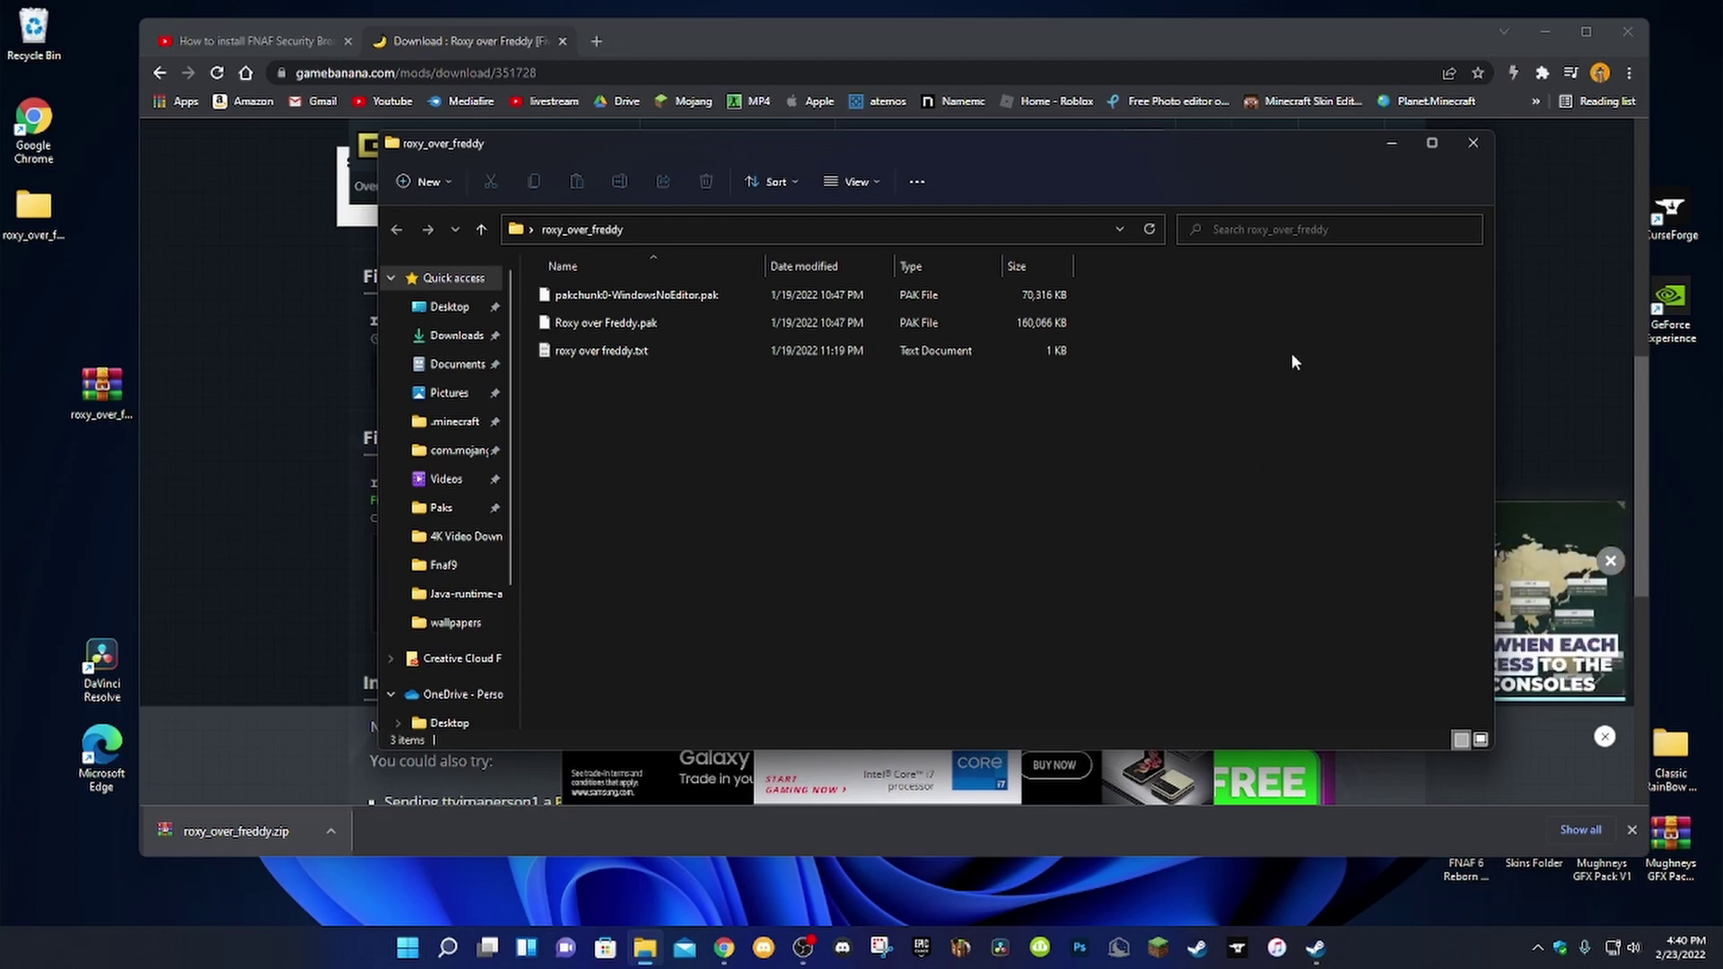
Step: Rename Roxy over Freddy.pak to Roxy over Freddy_P.pak by adding _P before the extension
{"action": "left_click", "coordinate": [967, 331]}
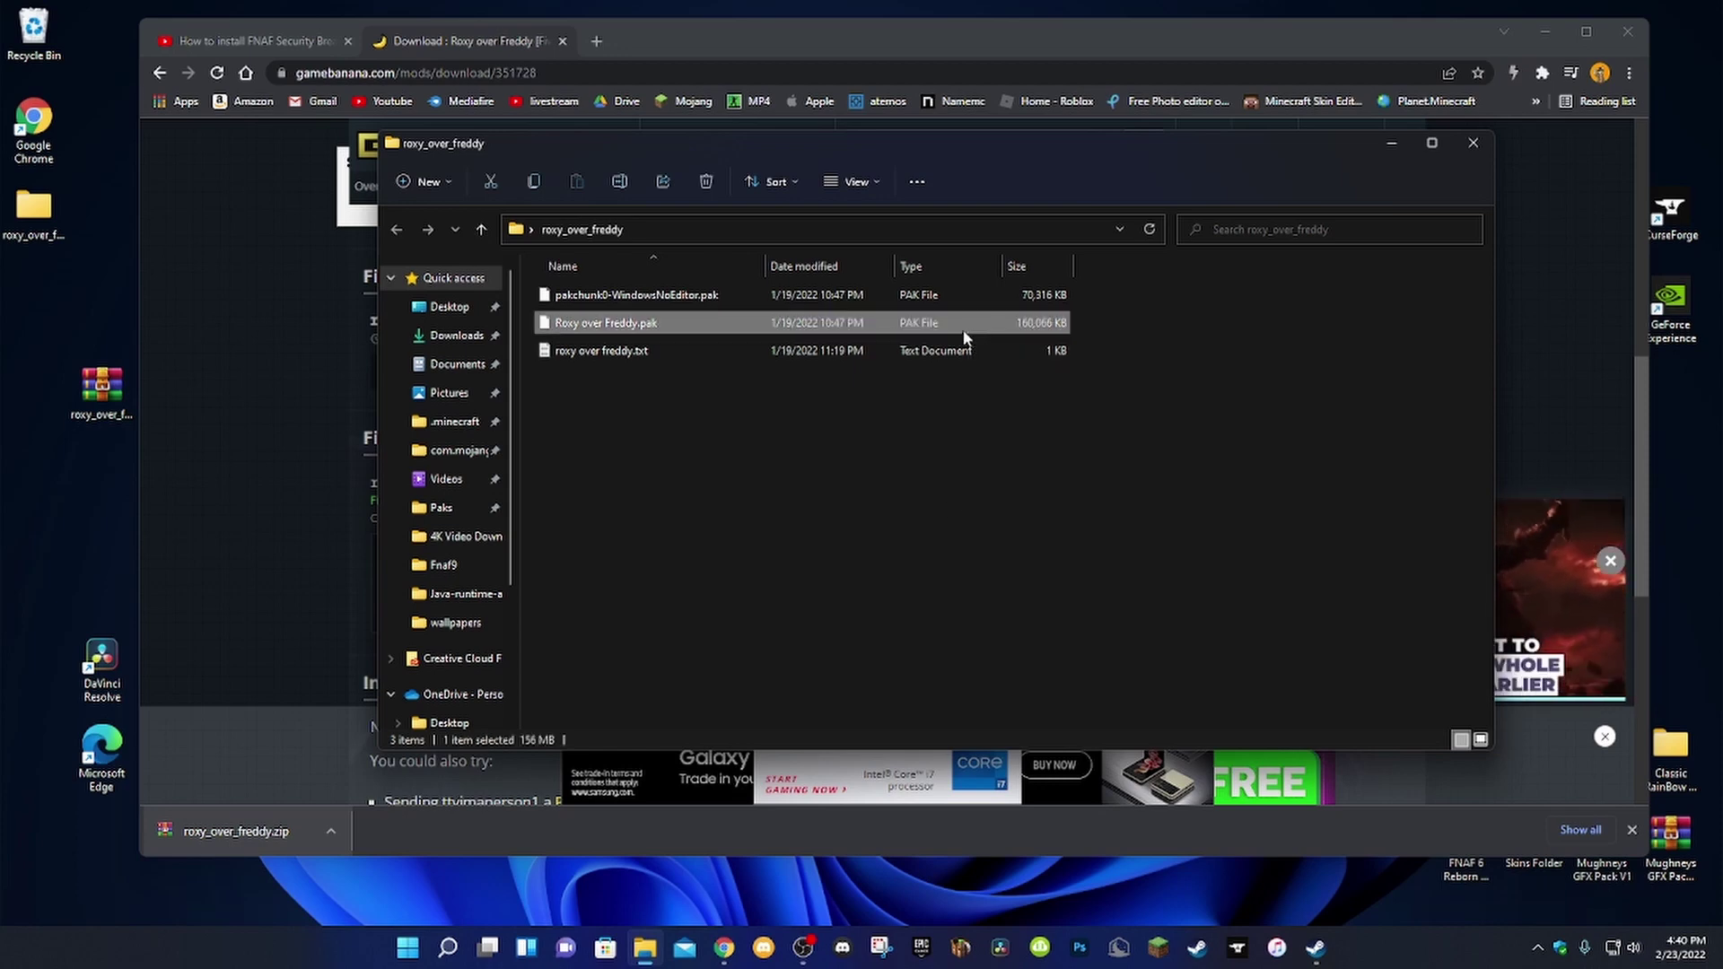
{"action": "right_click", "coordinate": [657, 326]}
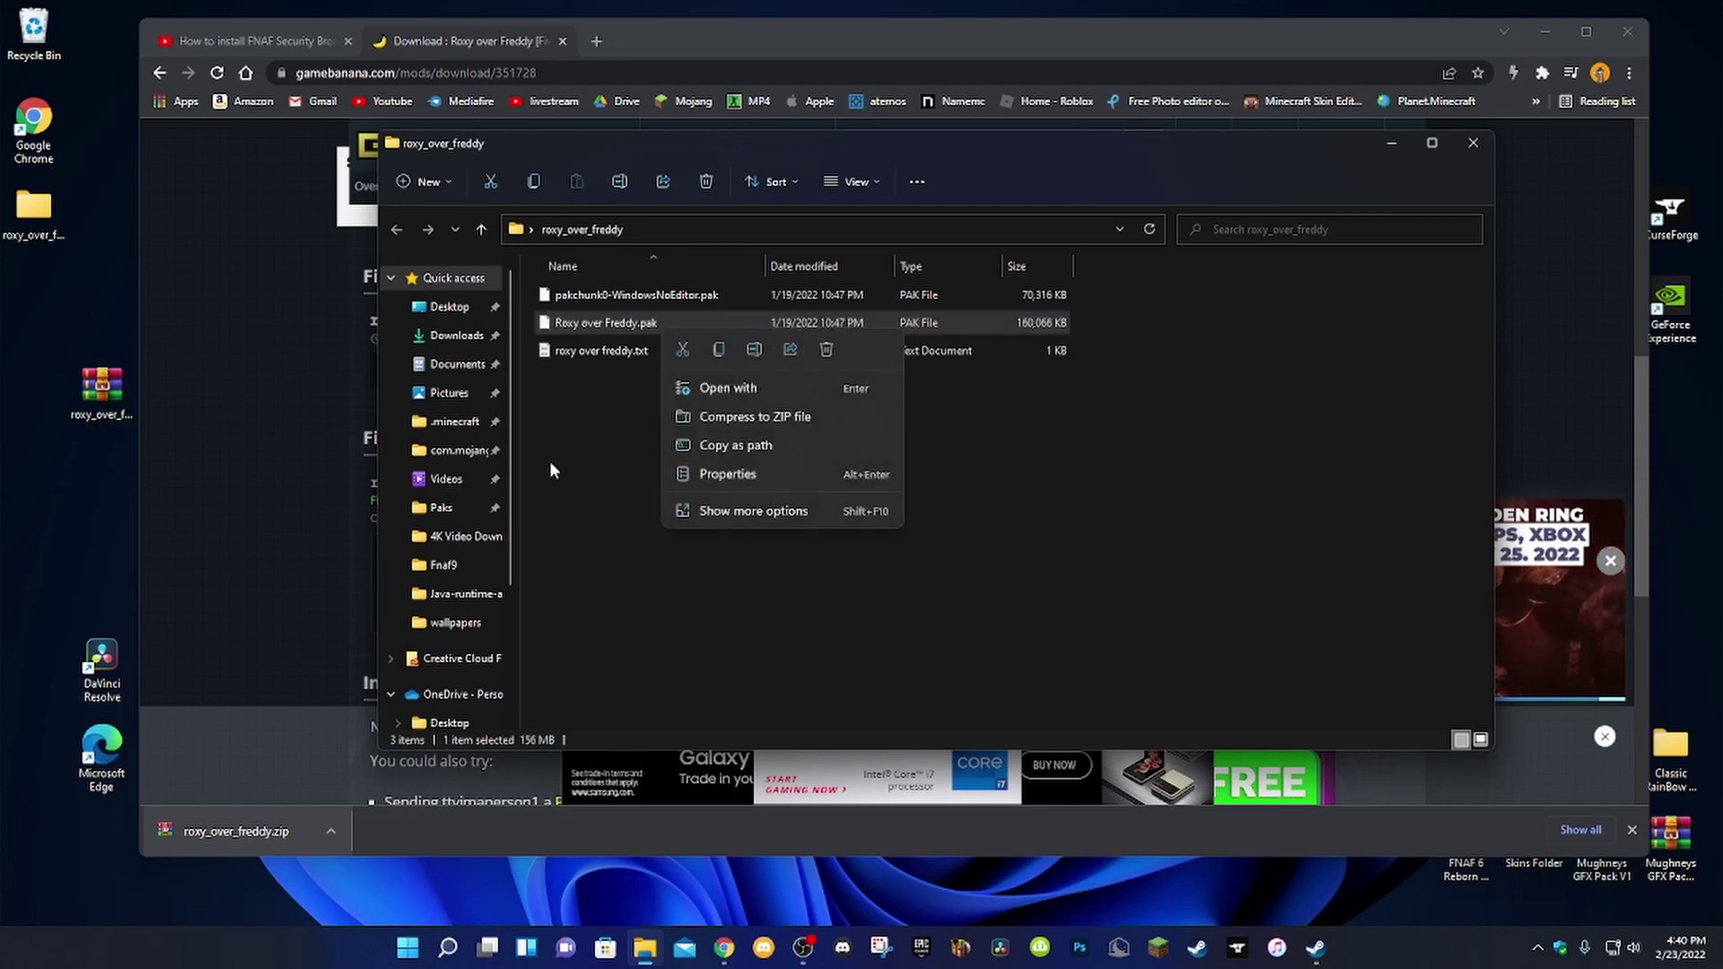
{"action": "left_click", "coordinate": [549, 460]}
{"action": "left_click", "coordinate": [650, 296]}
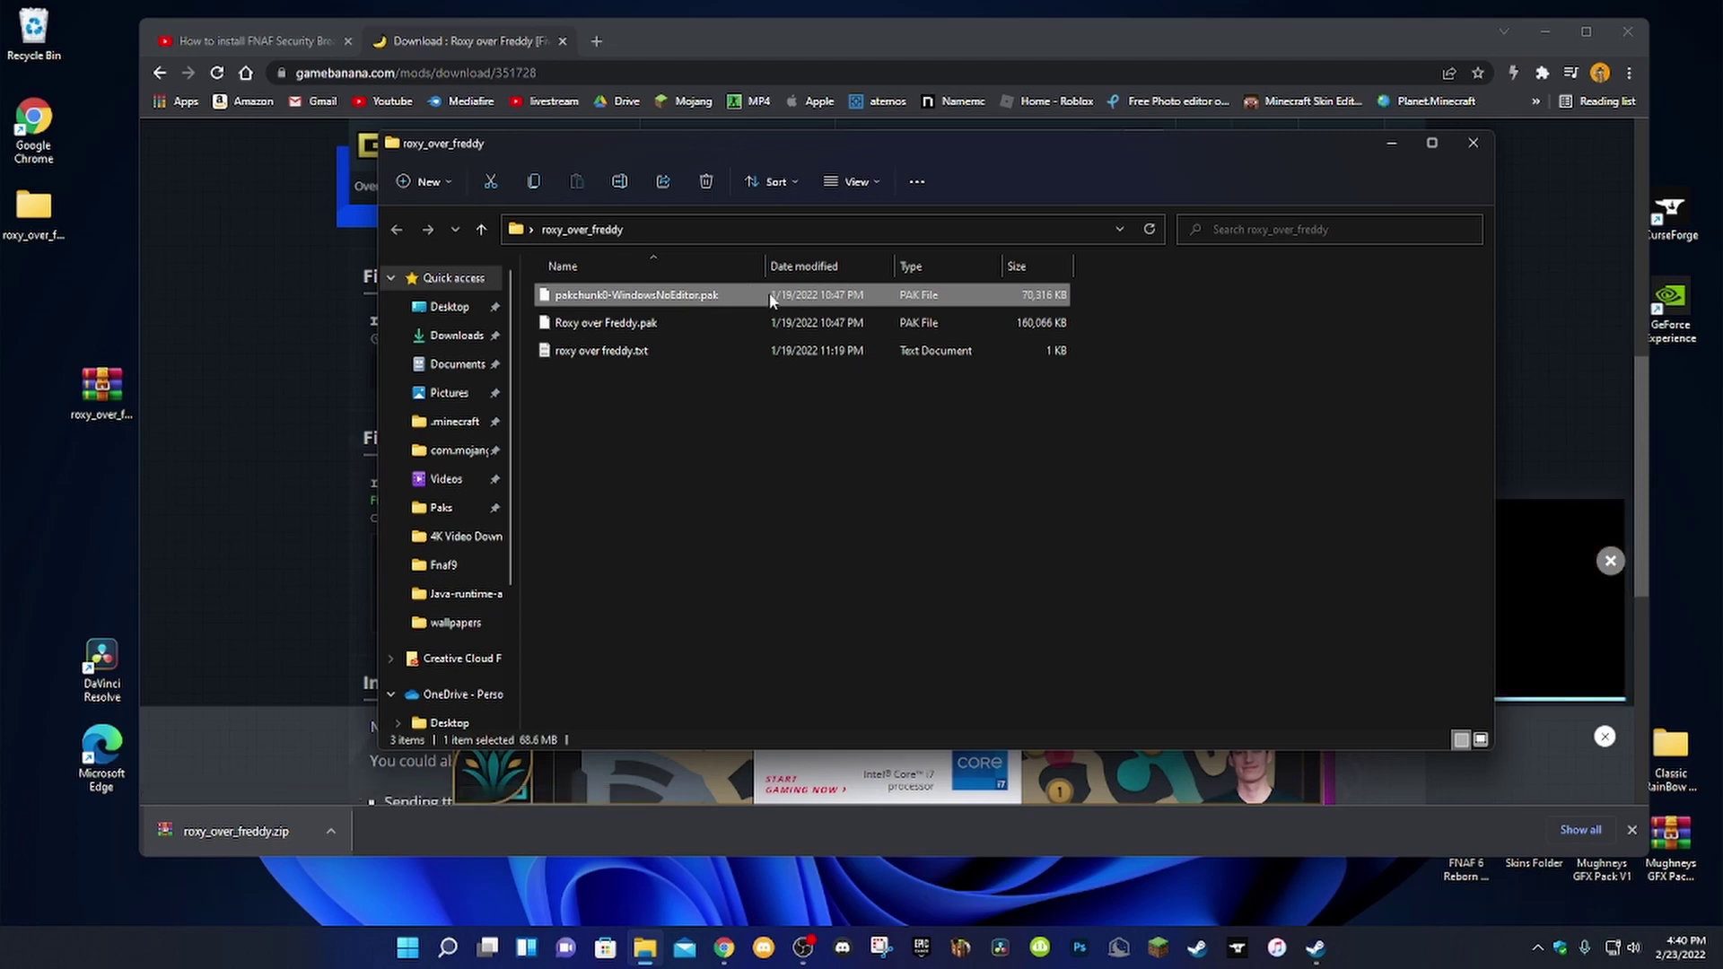
{"action": "left_click", "coordinate": [736, 323]}
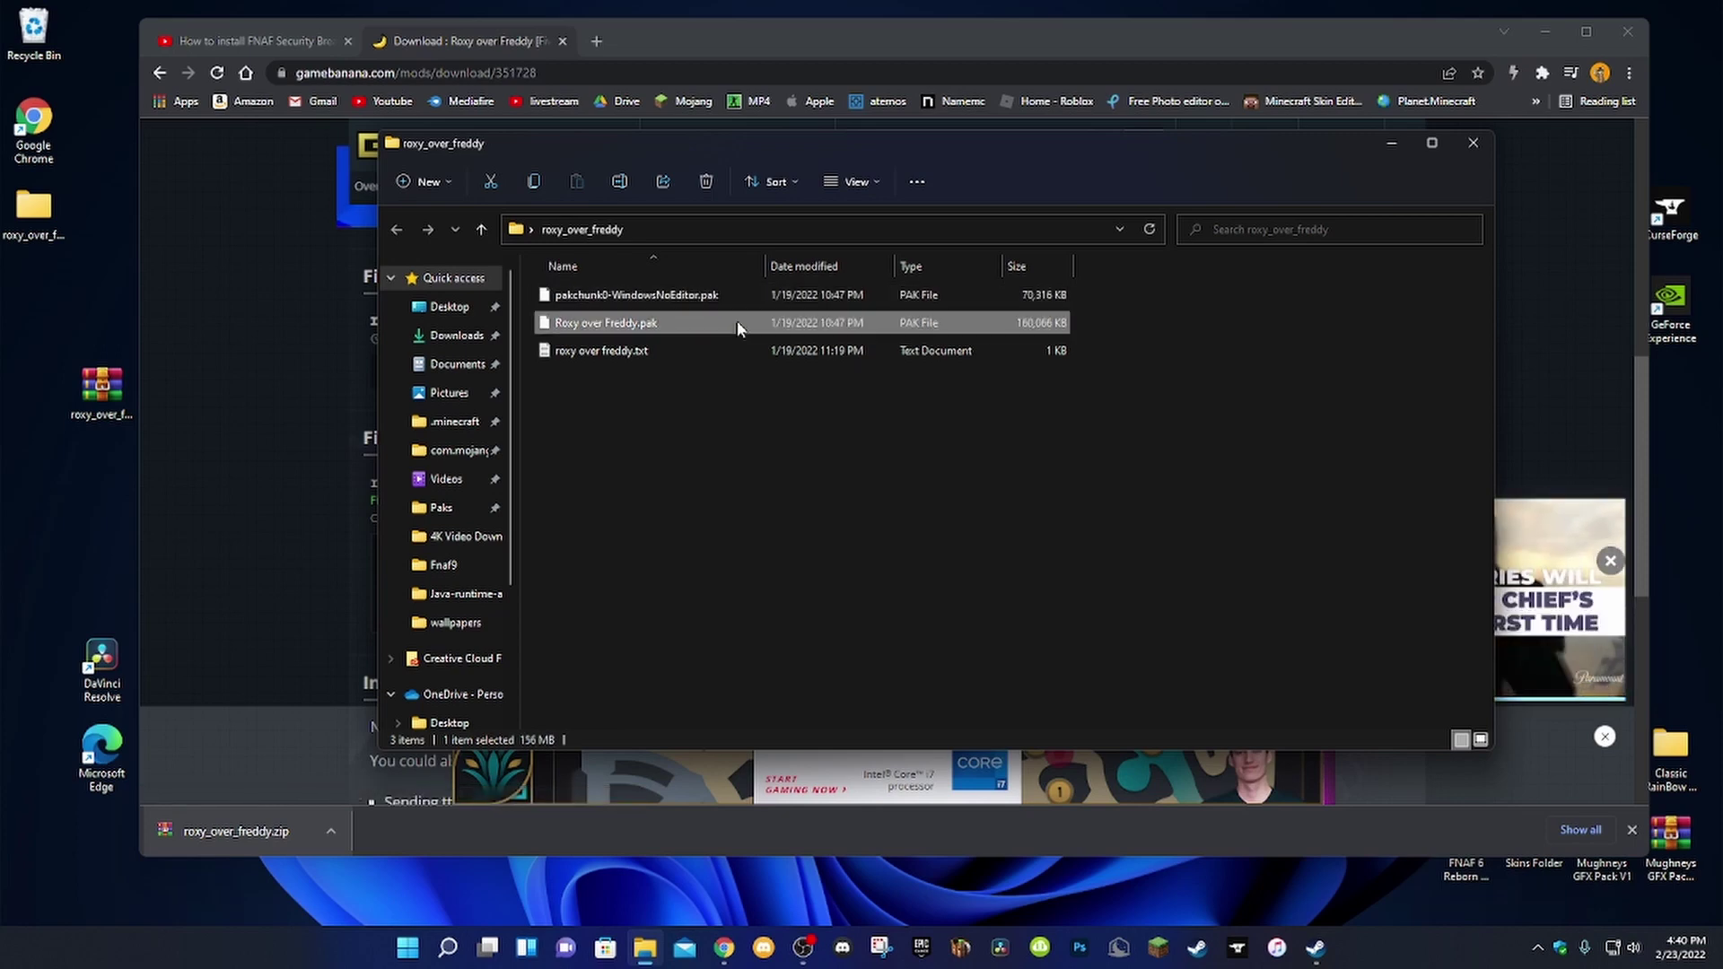
{"action": "right_click", "coordinate": [735, 323]}
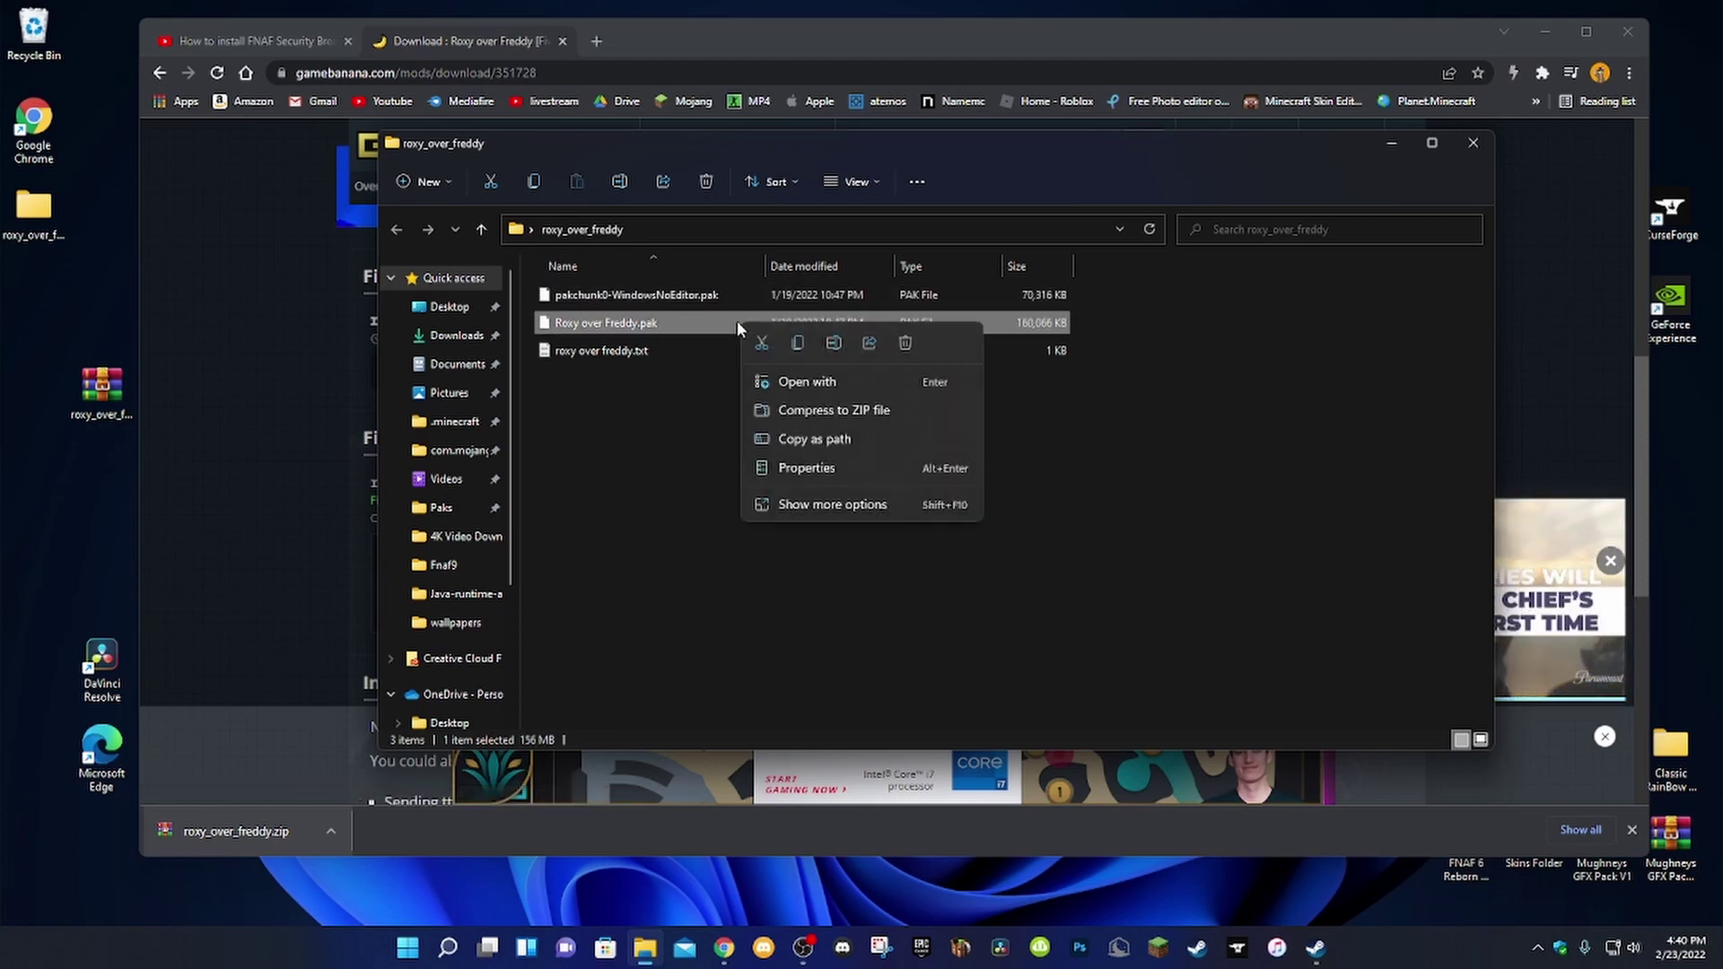
{"action": "left_click", "coordinate": [833, 343]}
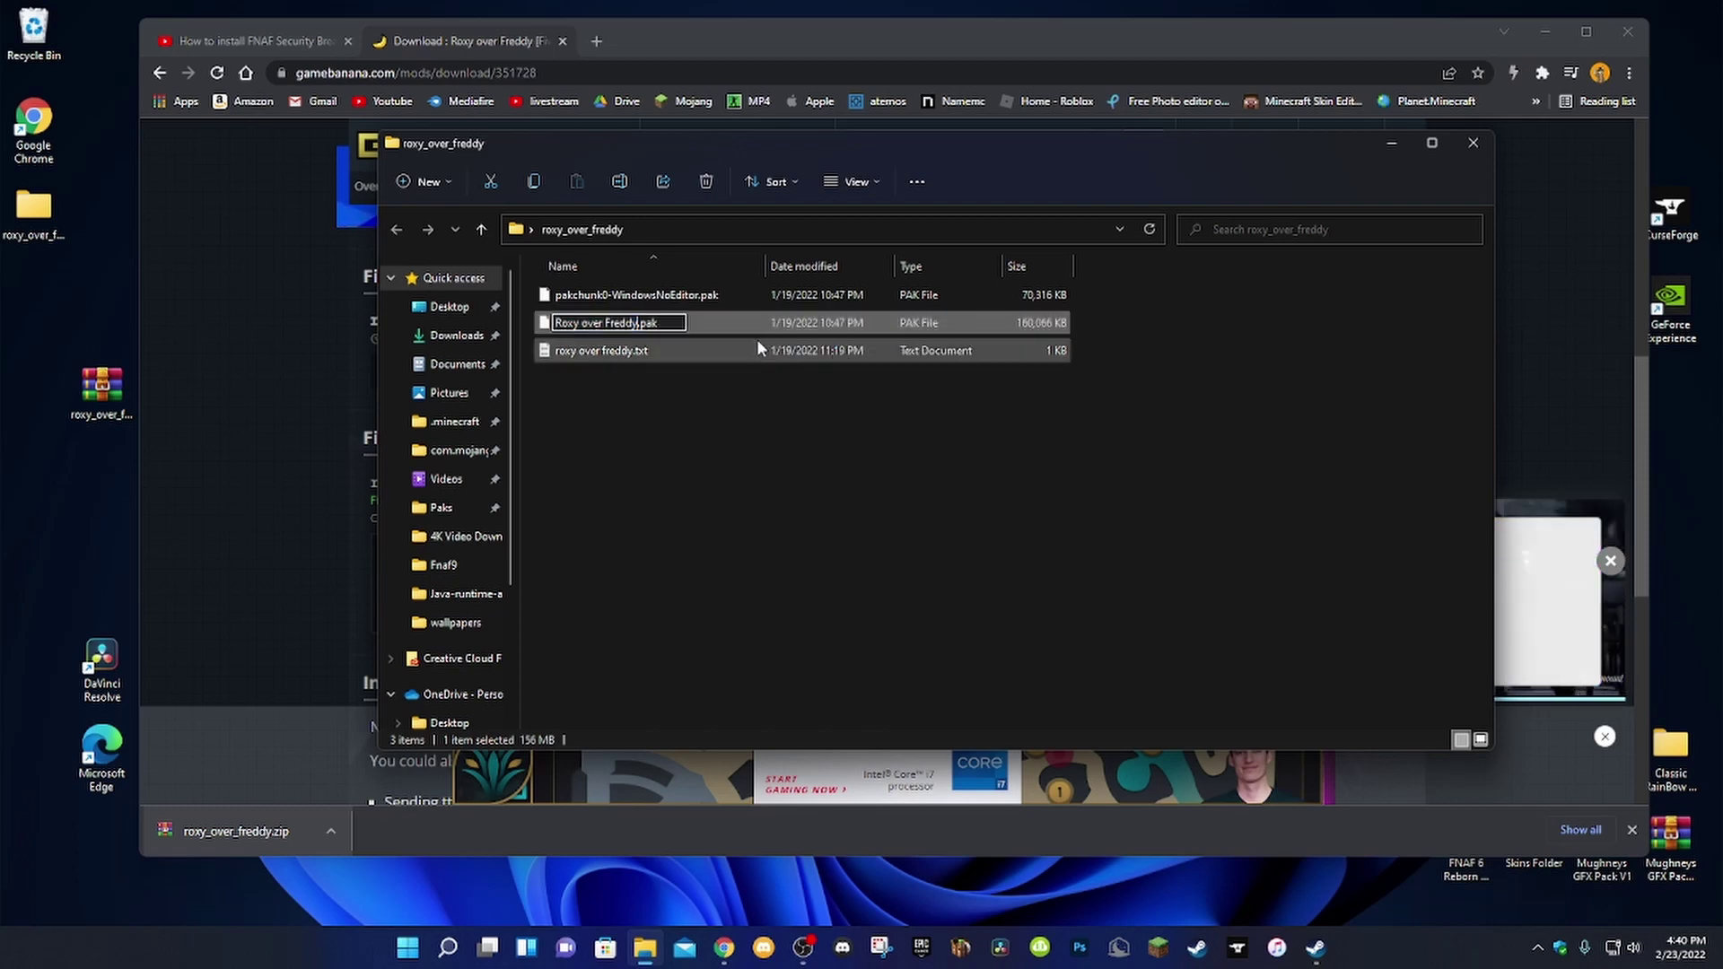
{"action": "key", "text": "Right"}
{"action": "type", "text": "_P"}
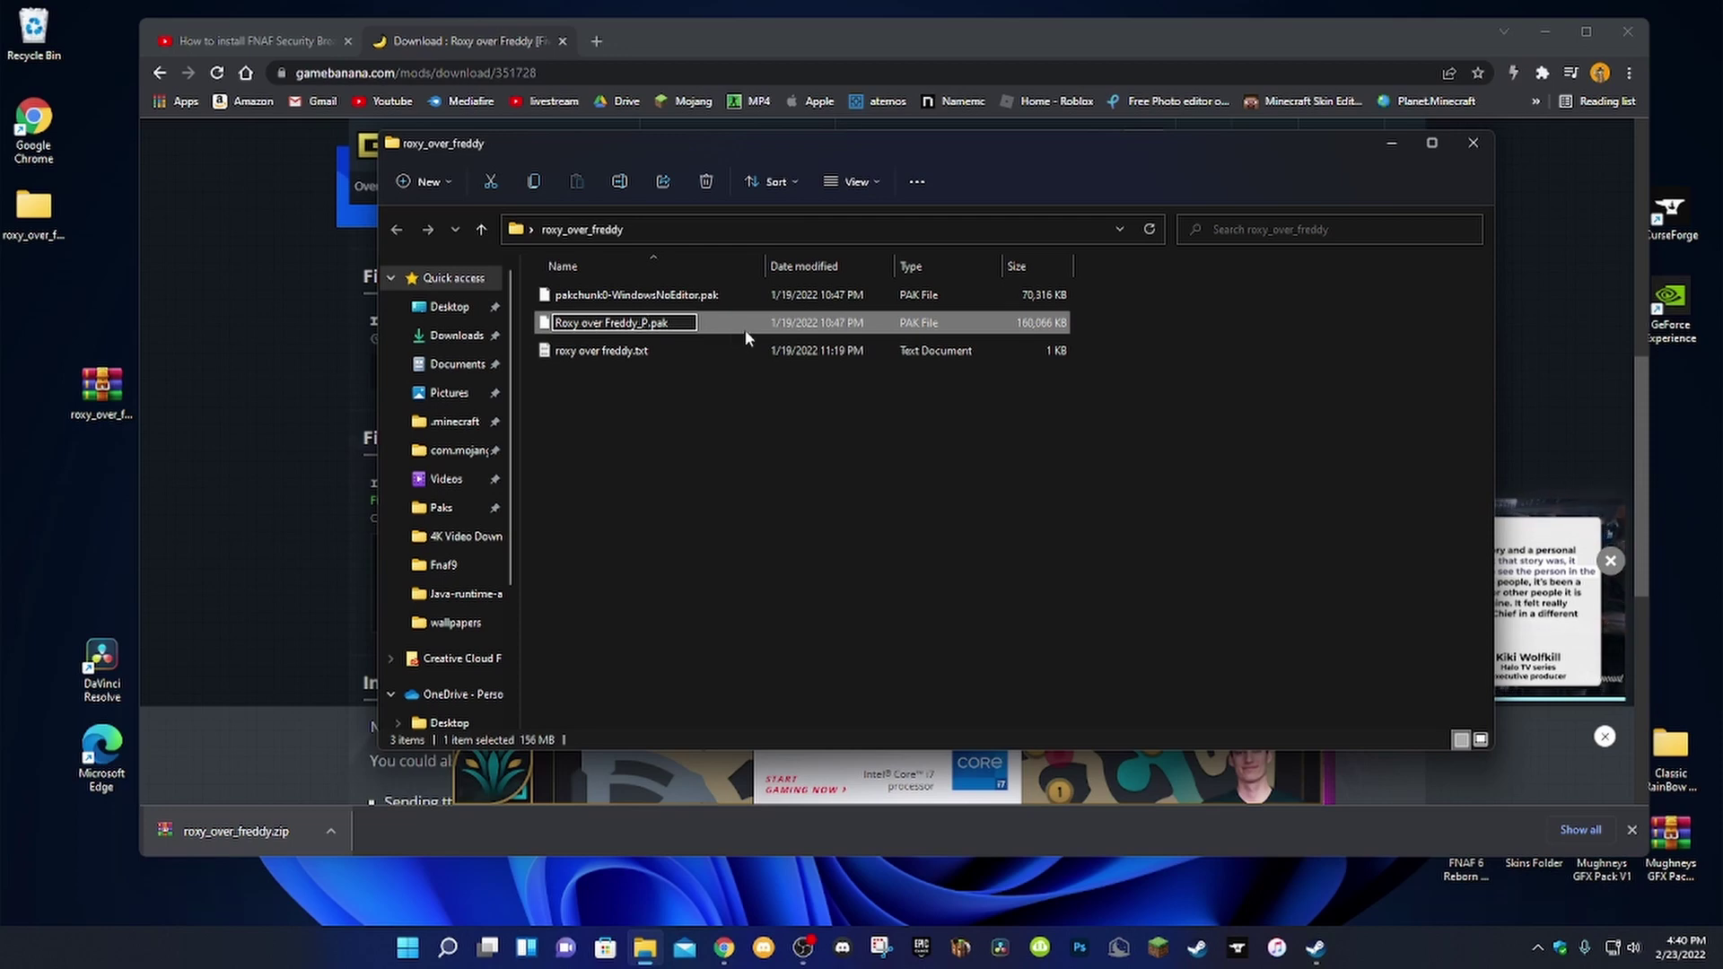
{"action": "key", "text": "Return"}
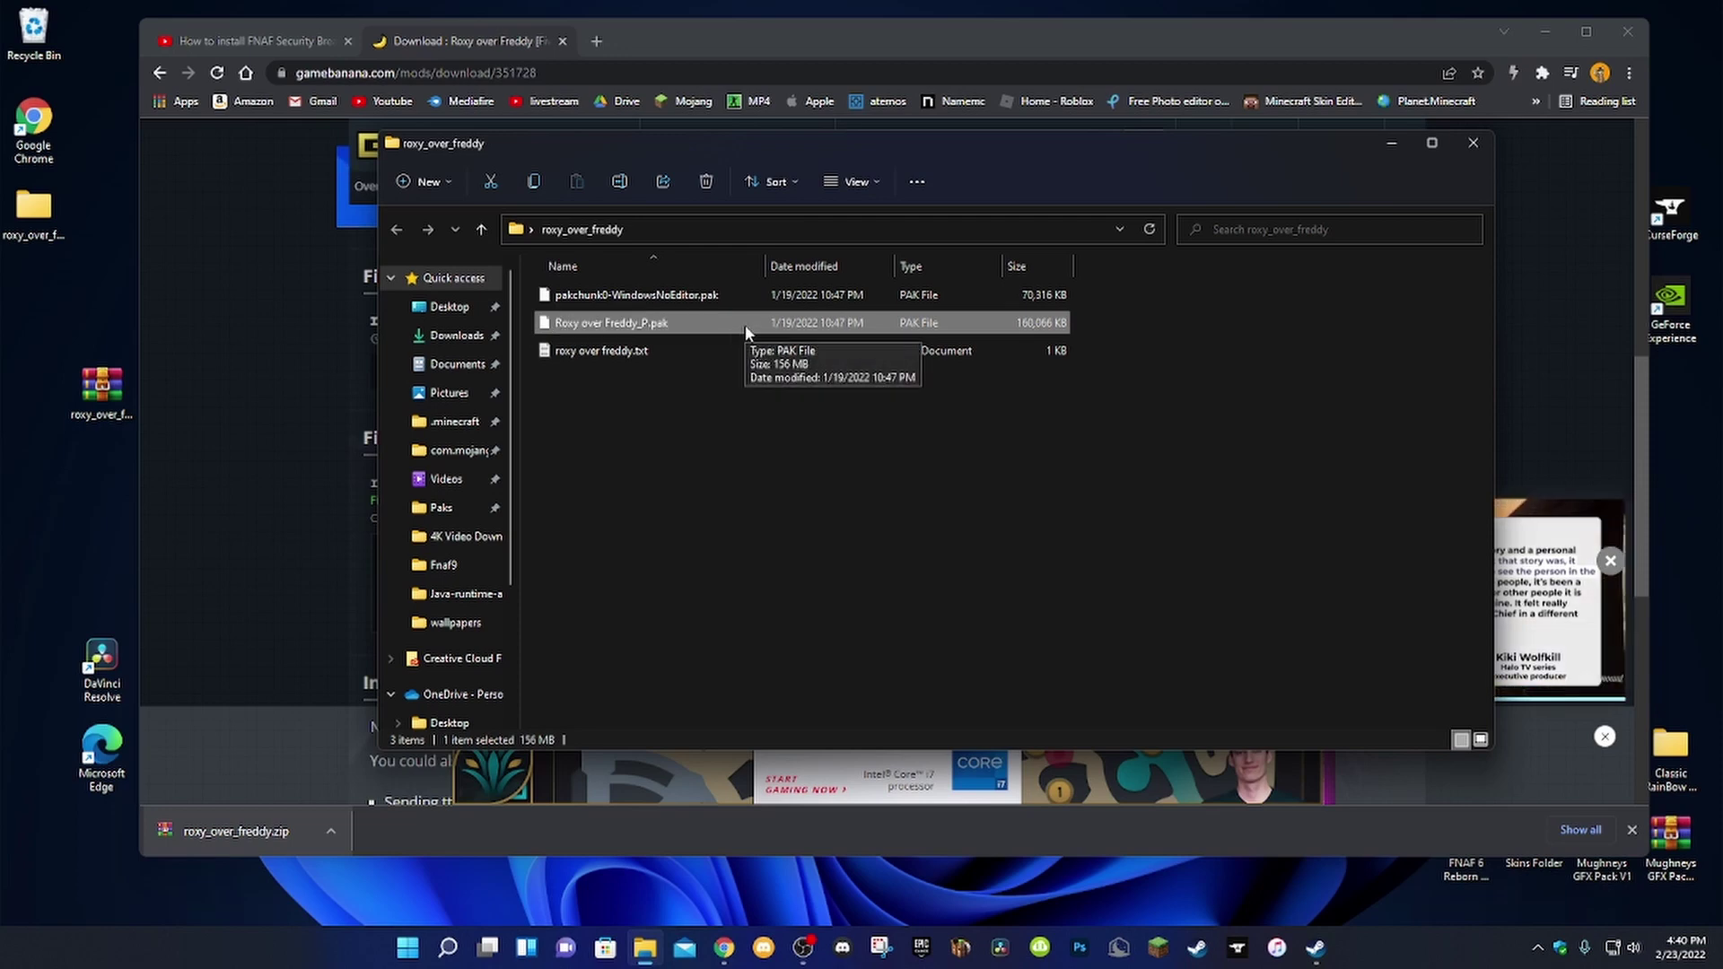
Step: Open Security Breach's install folder through Steam's Manage > Browse local files
{"action": "left_click", "coordinate": [1316, 948]}
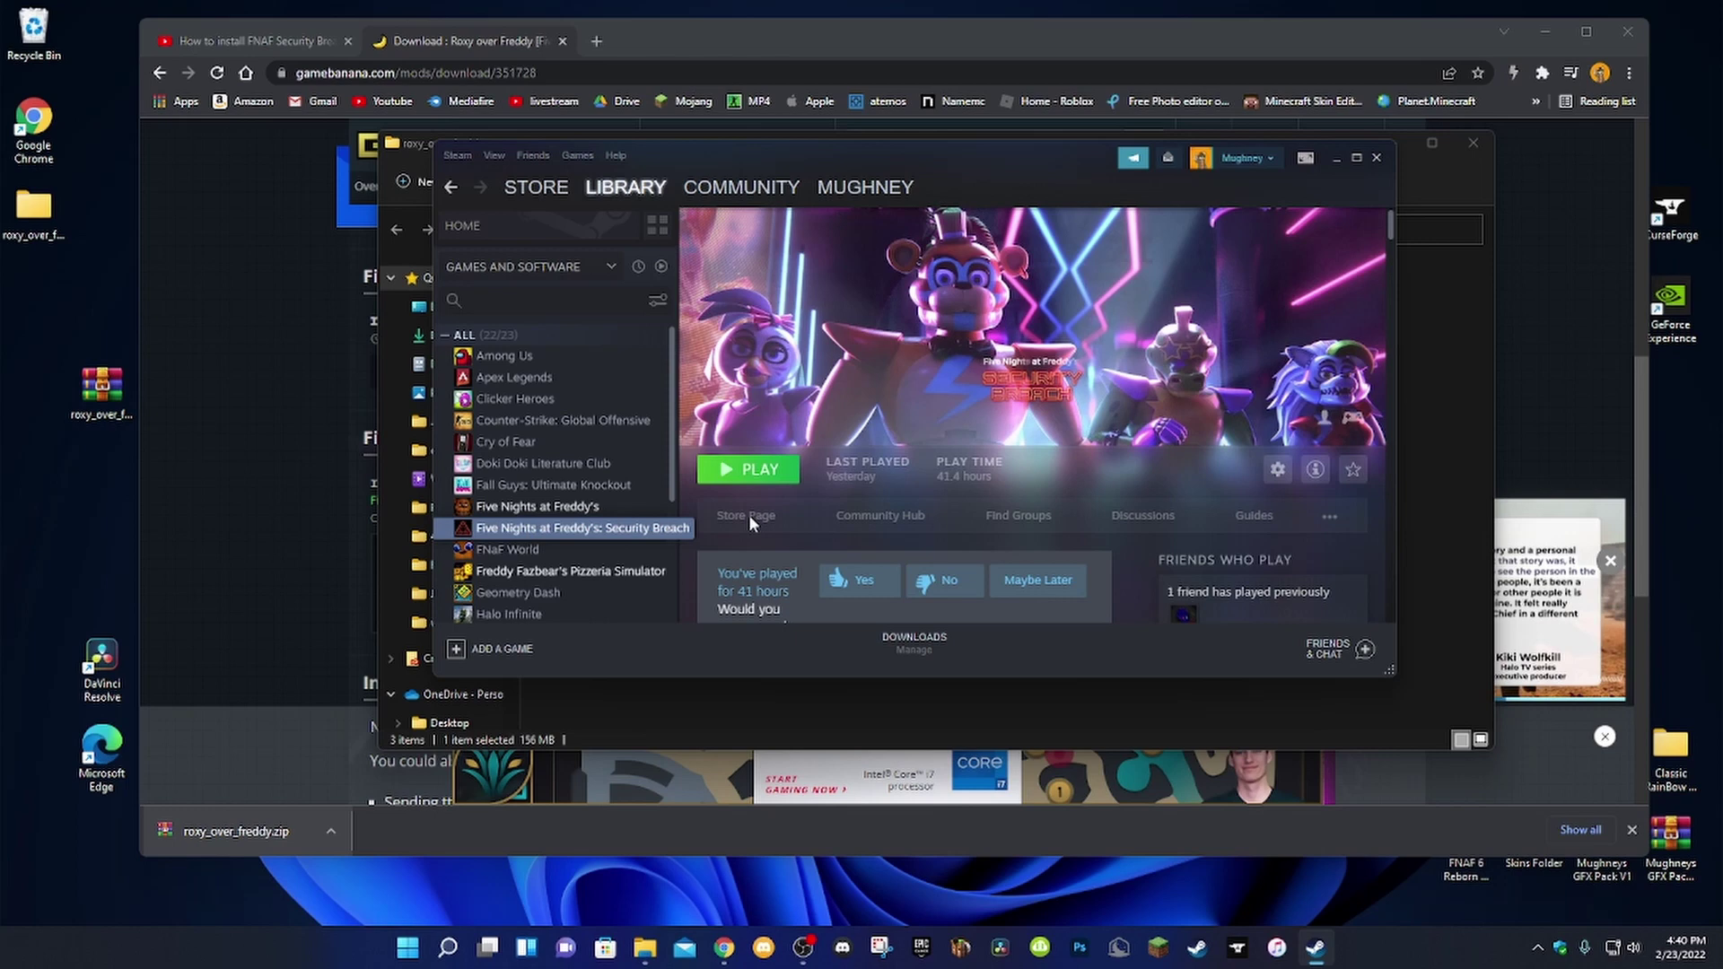
{"action": "left_click", "coordinate": [1277, 470]}
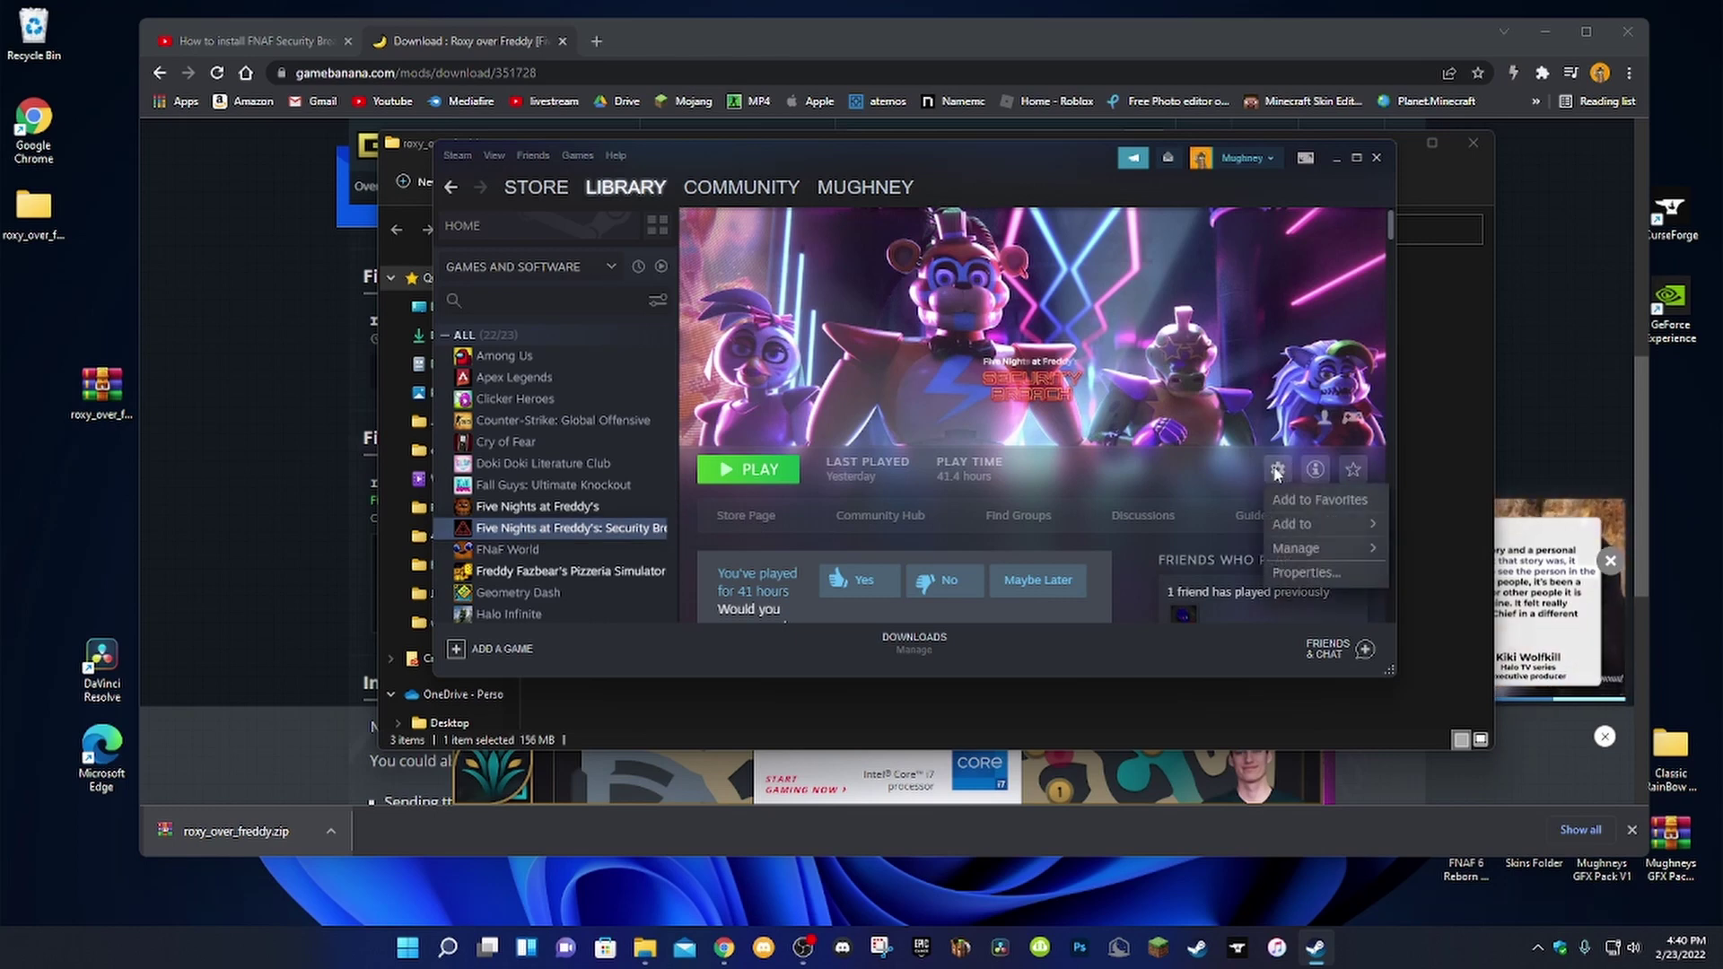
{"action": "mouse_move", "coordinate": [1324, 552]}
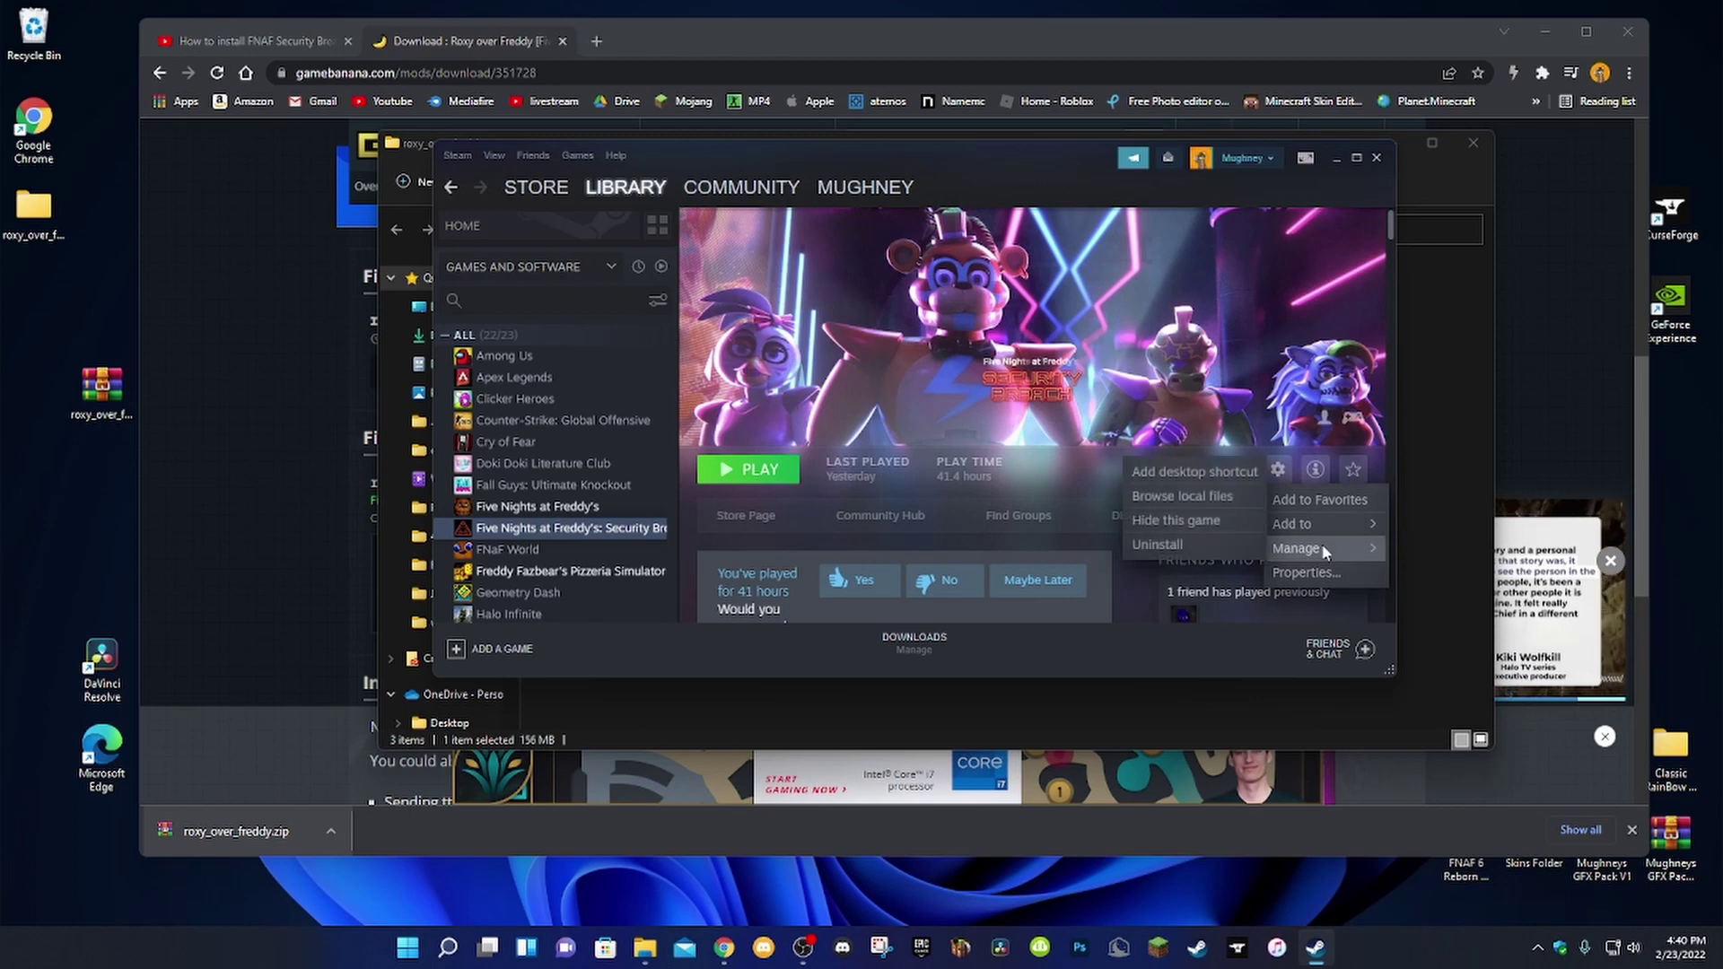
{"action": "left_click", "coordinate": [1213, 499]}
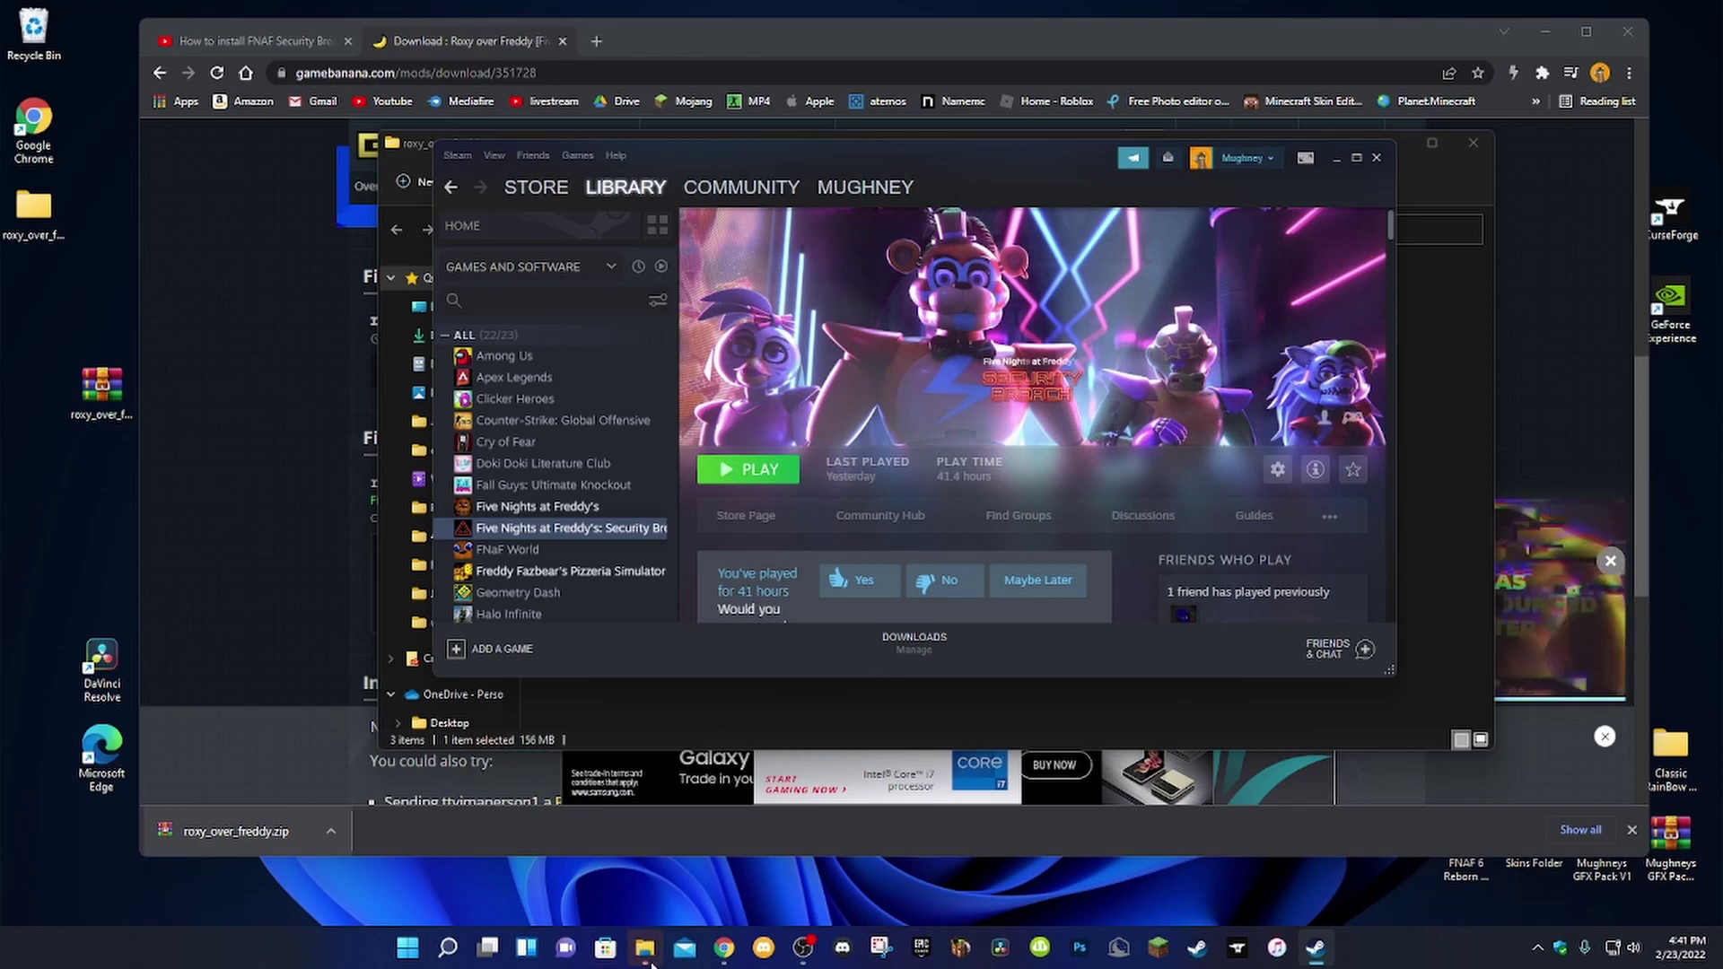
{"action": "mouse_move", "coordinate": [644, 948]}
{"action": "mouse_move", "coordinate": [661, 871]}
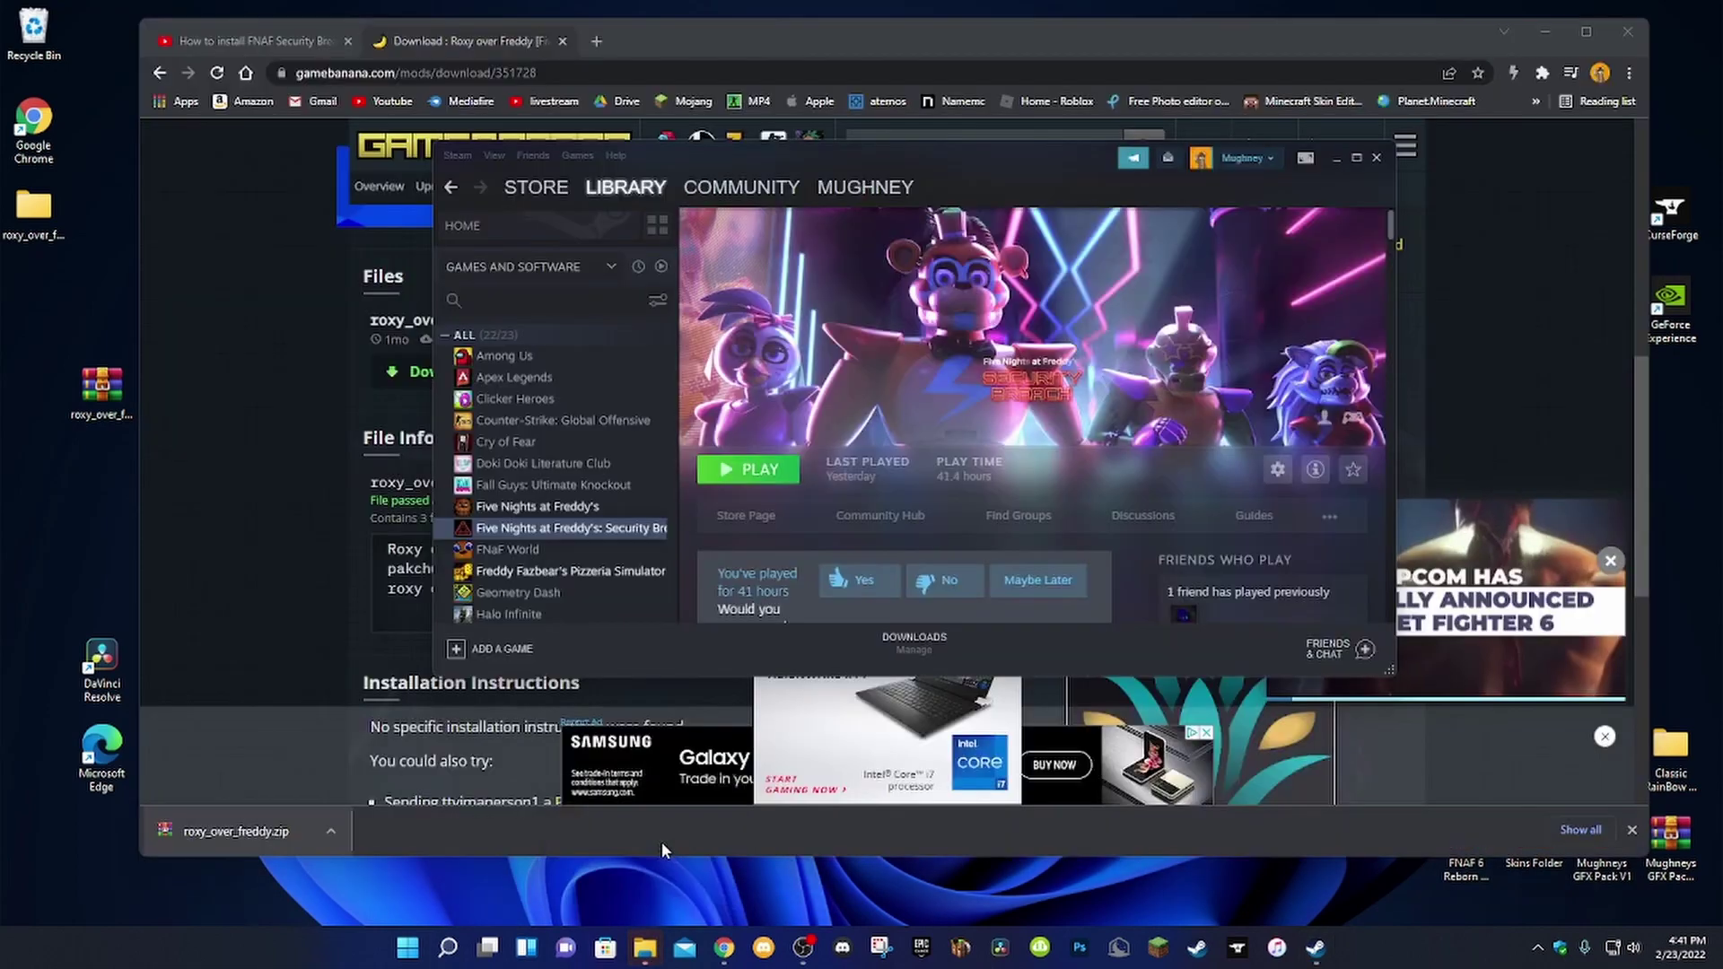
{"action": "left_click", "coordinate": [1091, 809]}
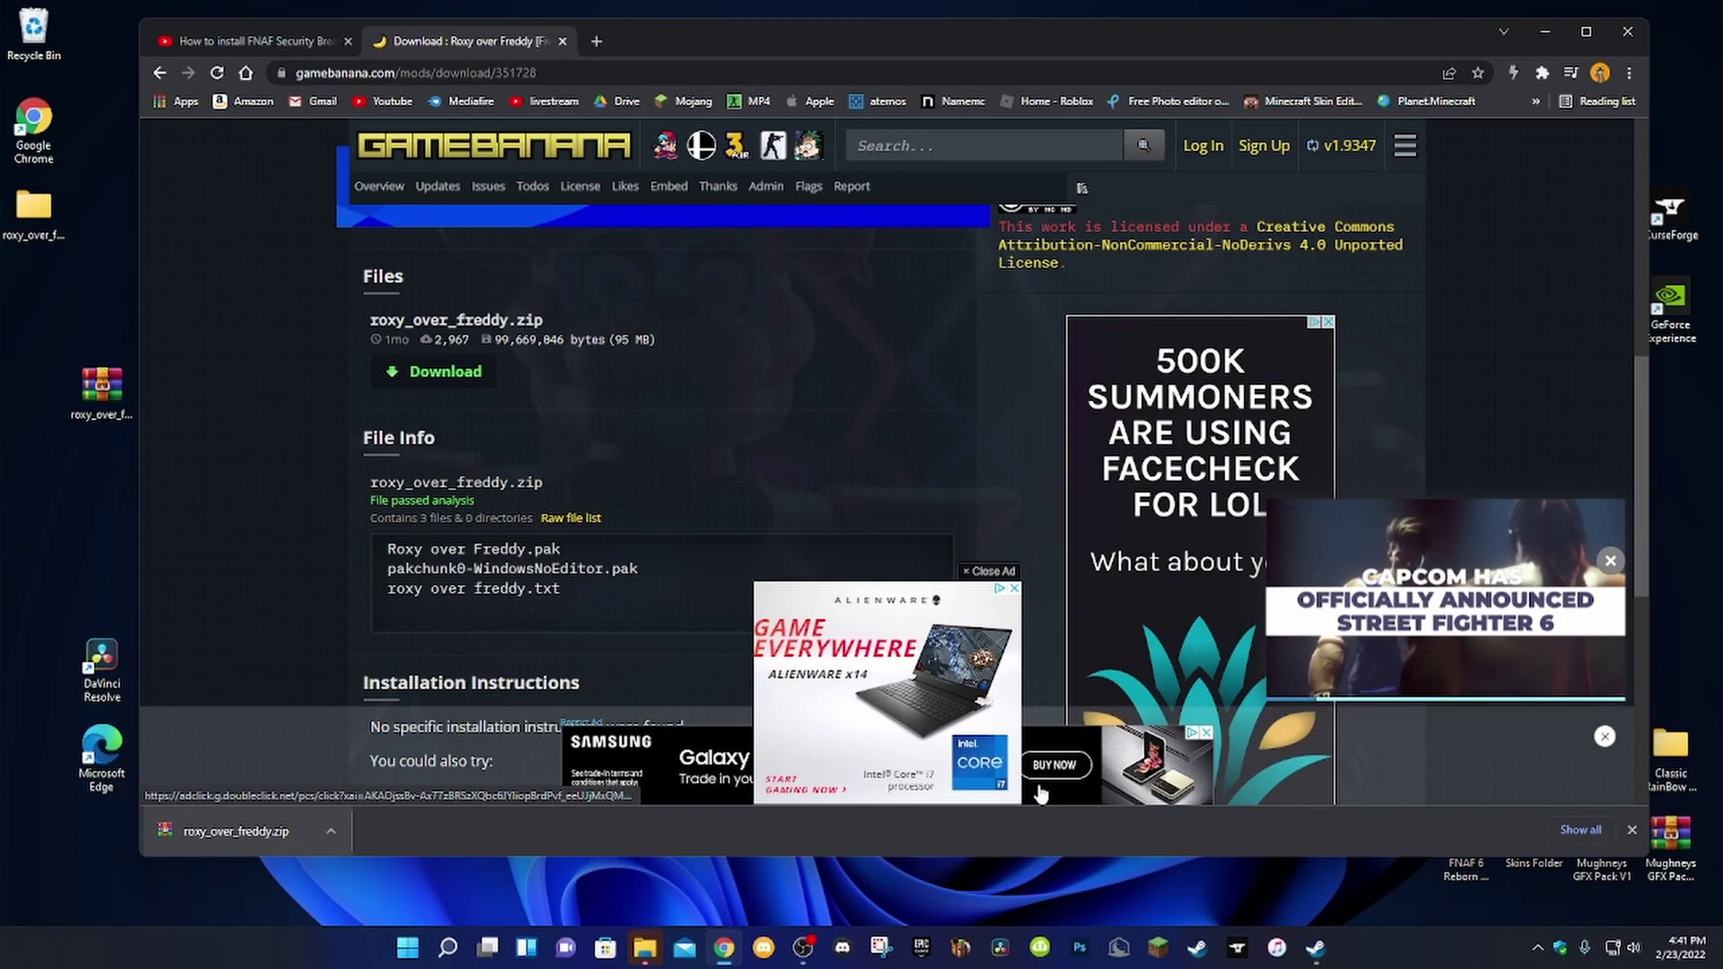
Step: Open the game's fnaf9\Content\Paks folder, closing the store window opened by mistake
{"action": "left_click", "coordinate": [645, 947]}
{"action": "left_click", "coordinate": [604, 948]}
{"action": "left_click", "coordinate": [605, 948]}
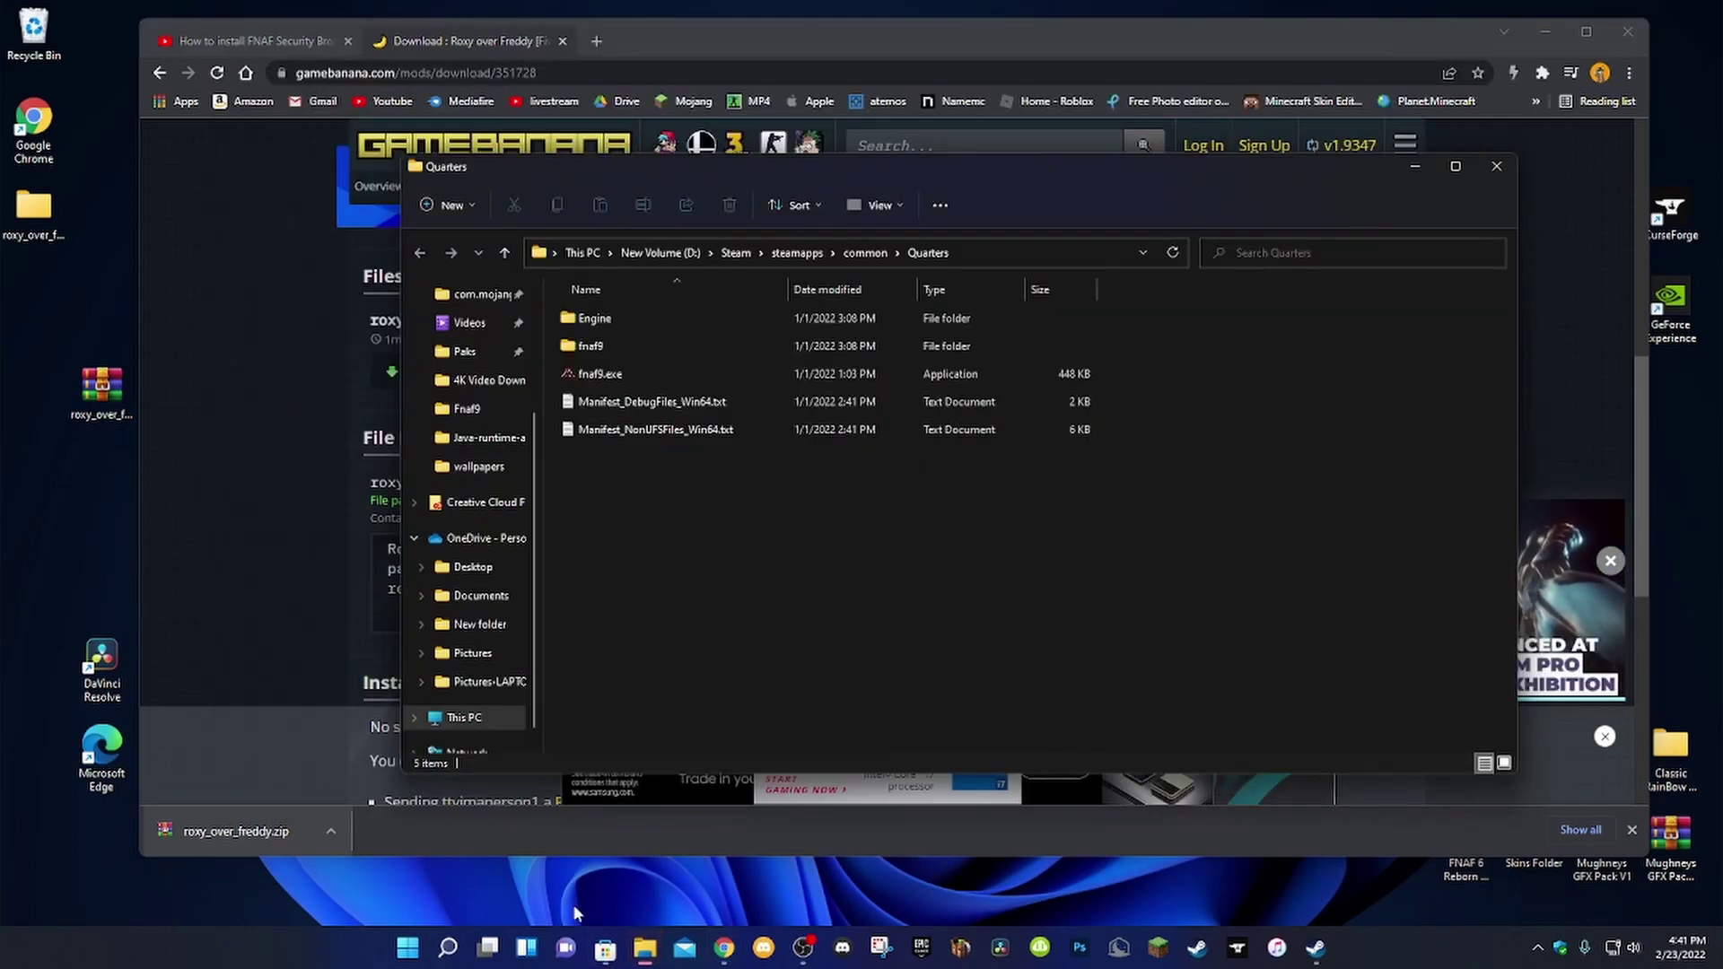
{"action": "left_click", "coordinate": [605, 948]}
{"action": "left_click", "coordinate": [1436, 79]}
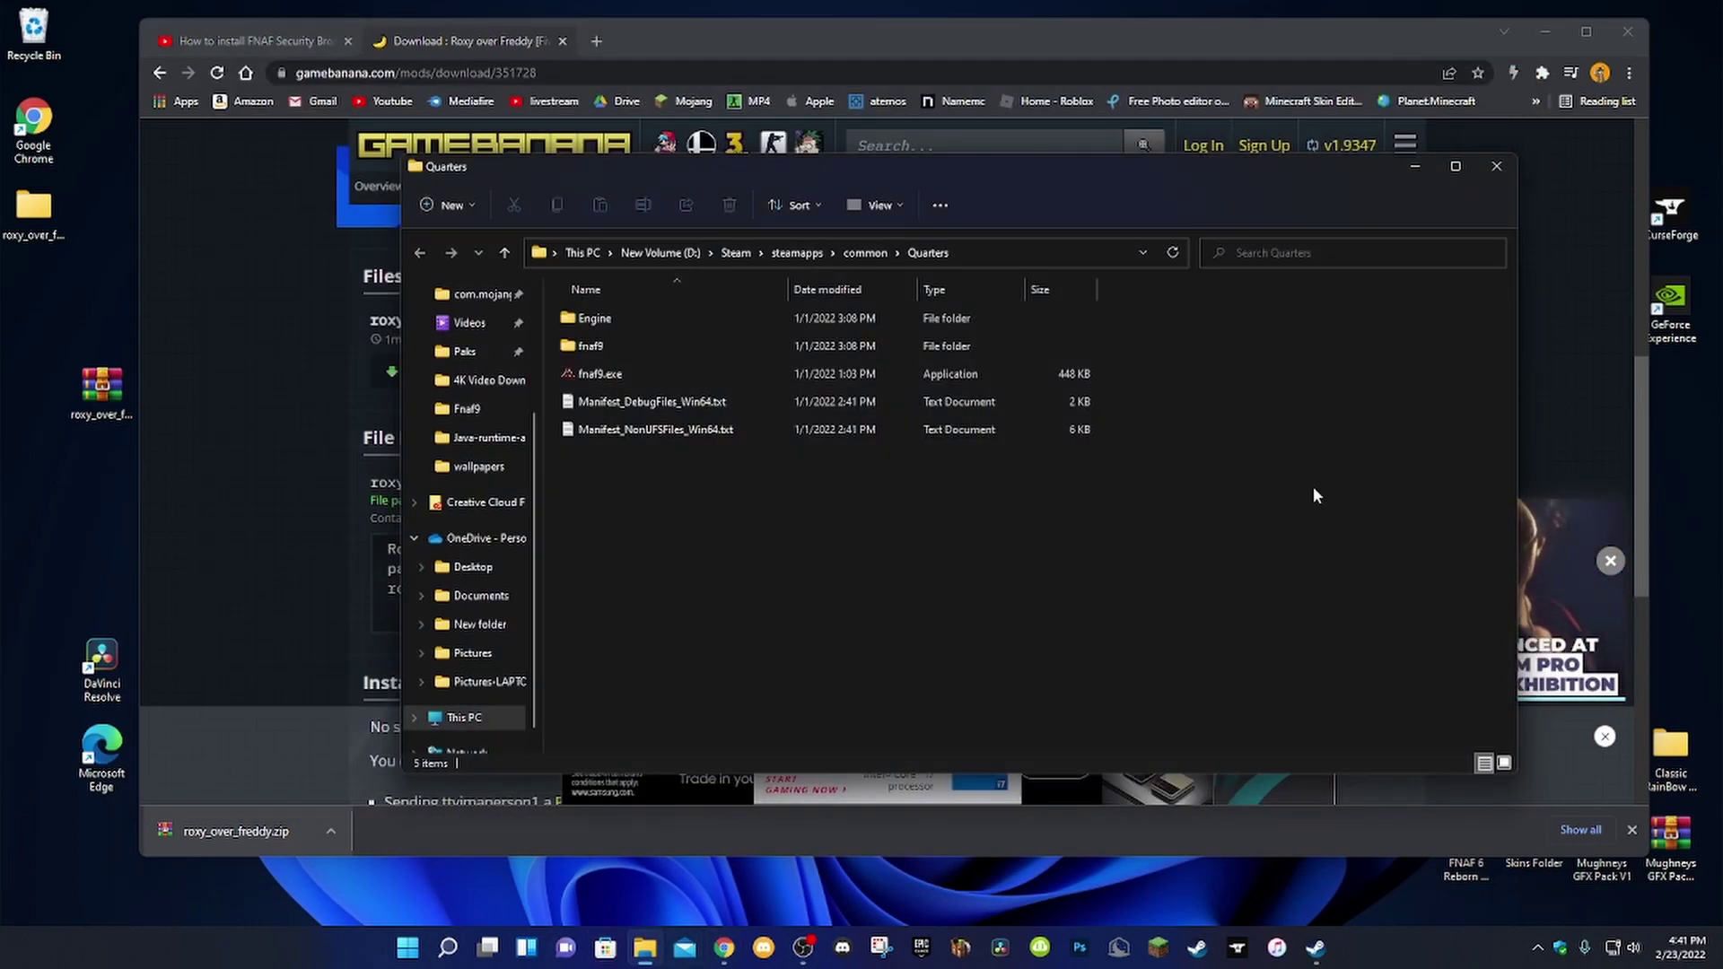
{"action": "double_click", "coordinate": [998, 352]}
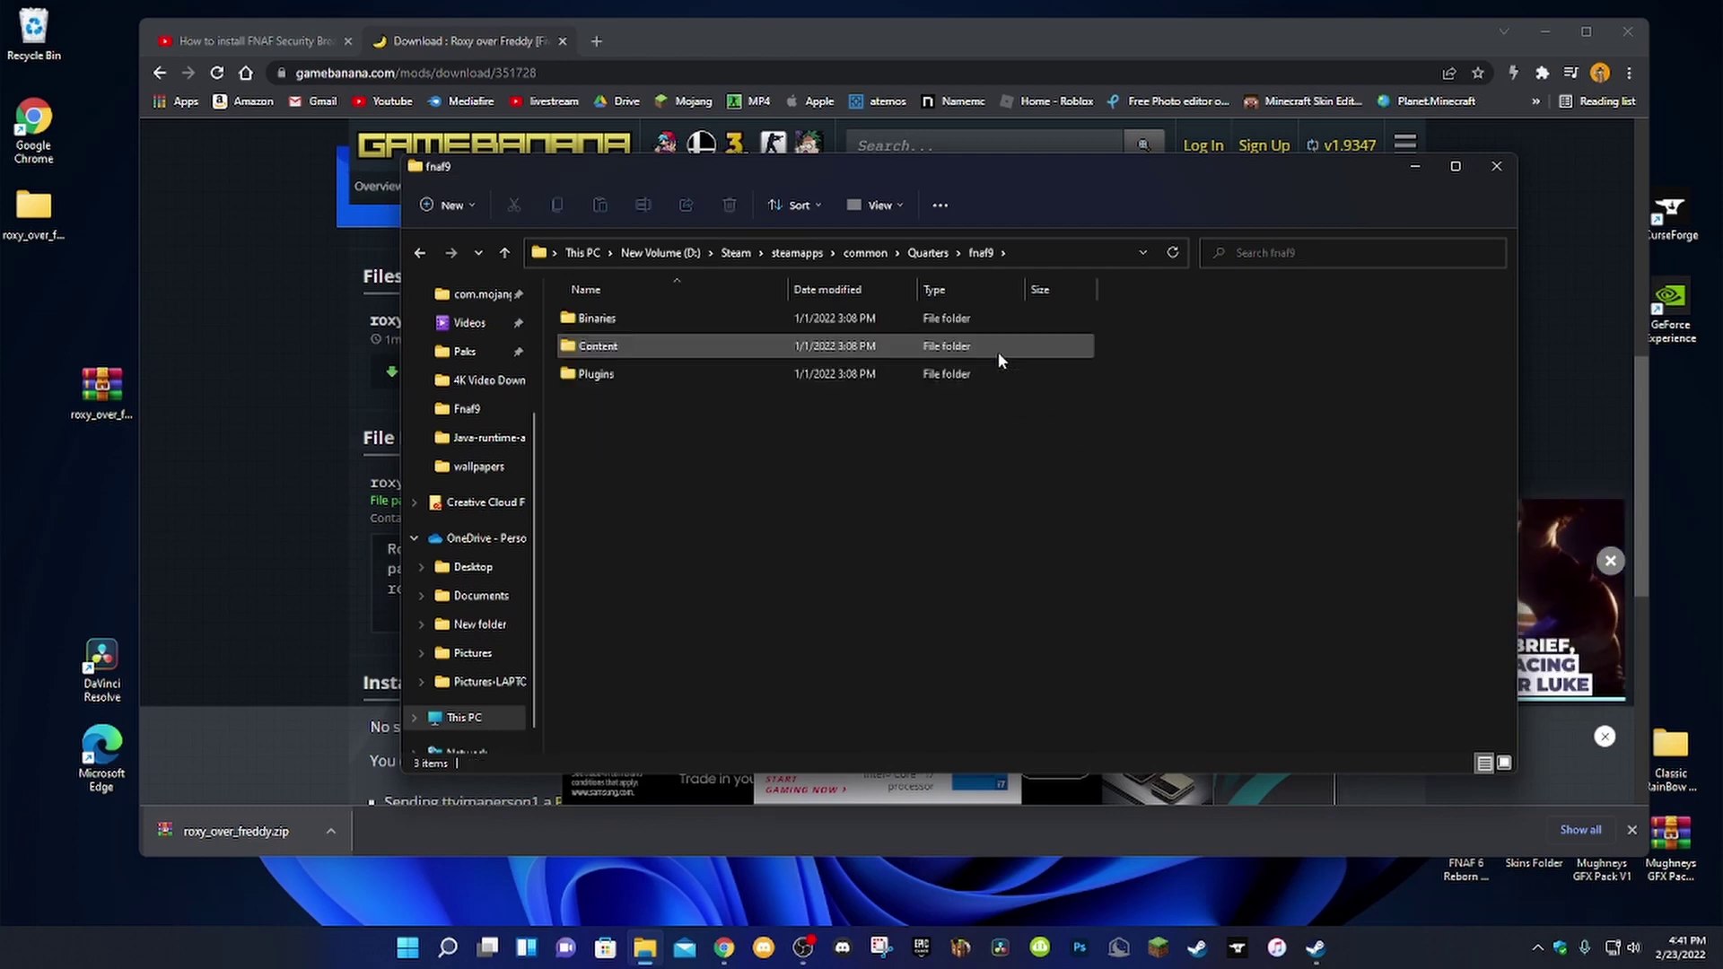
{"action": "double_click", "coordinate": [998, 352]}
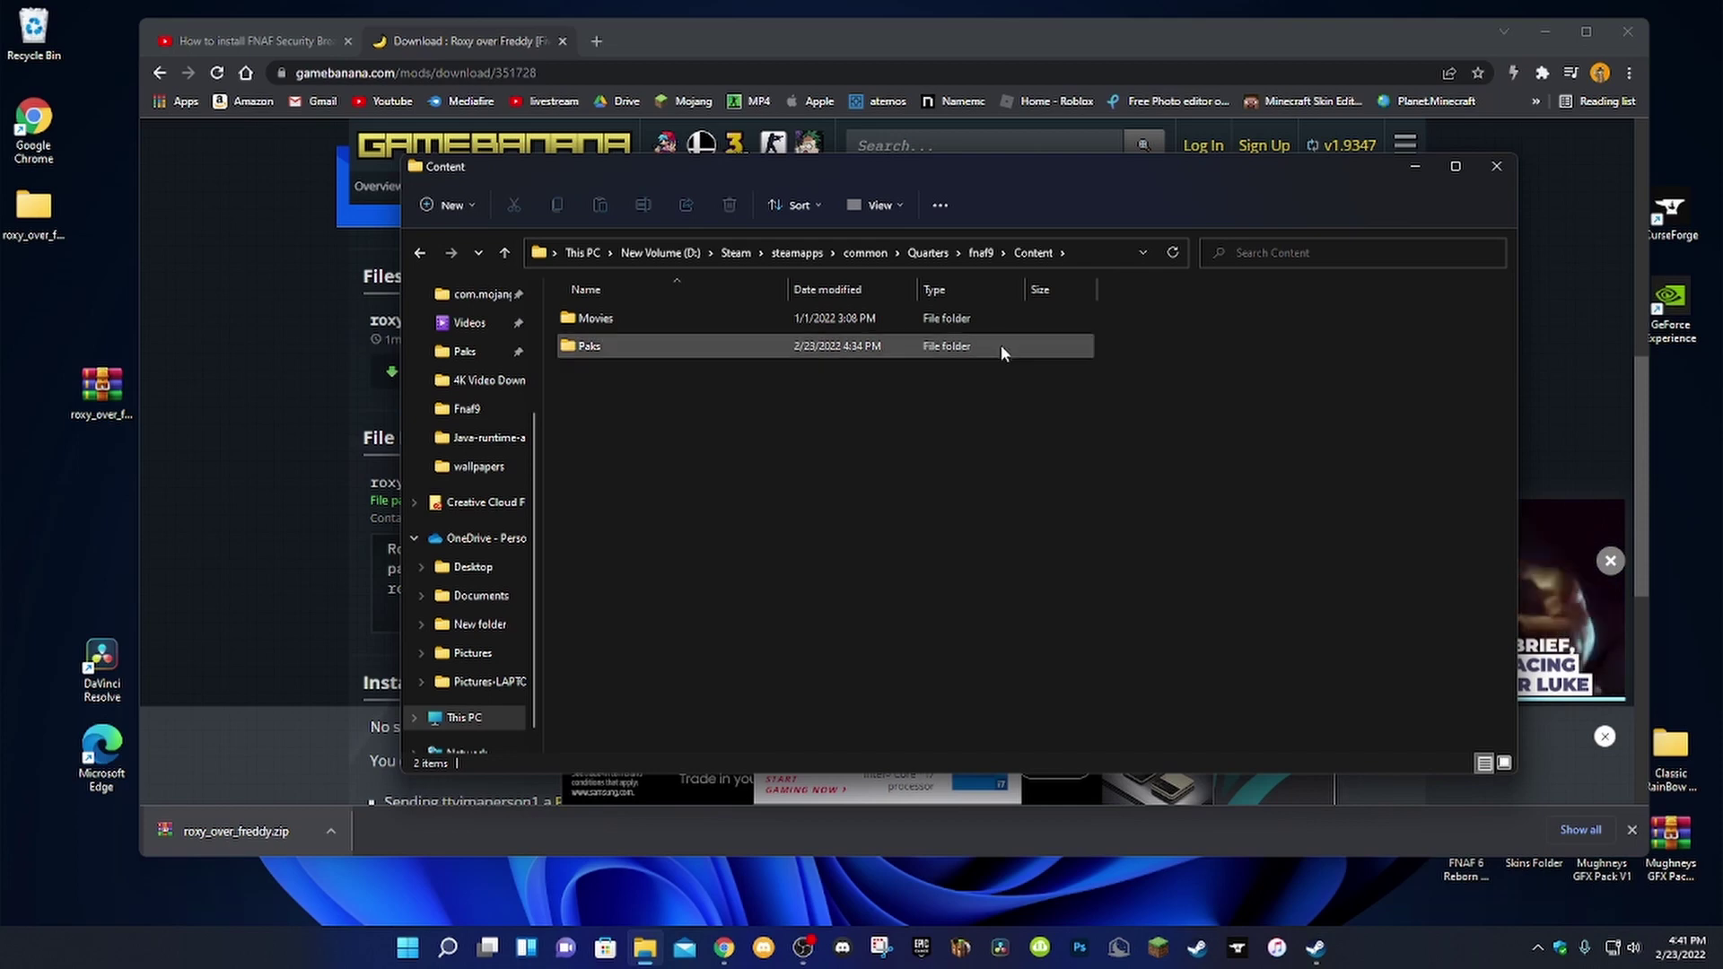
{"action": "double_click", "coordinate": [998, 344]}
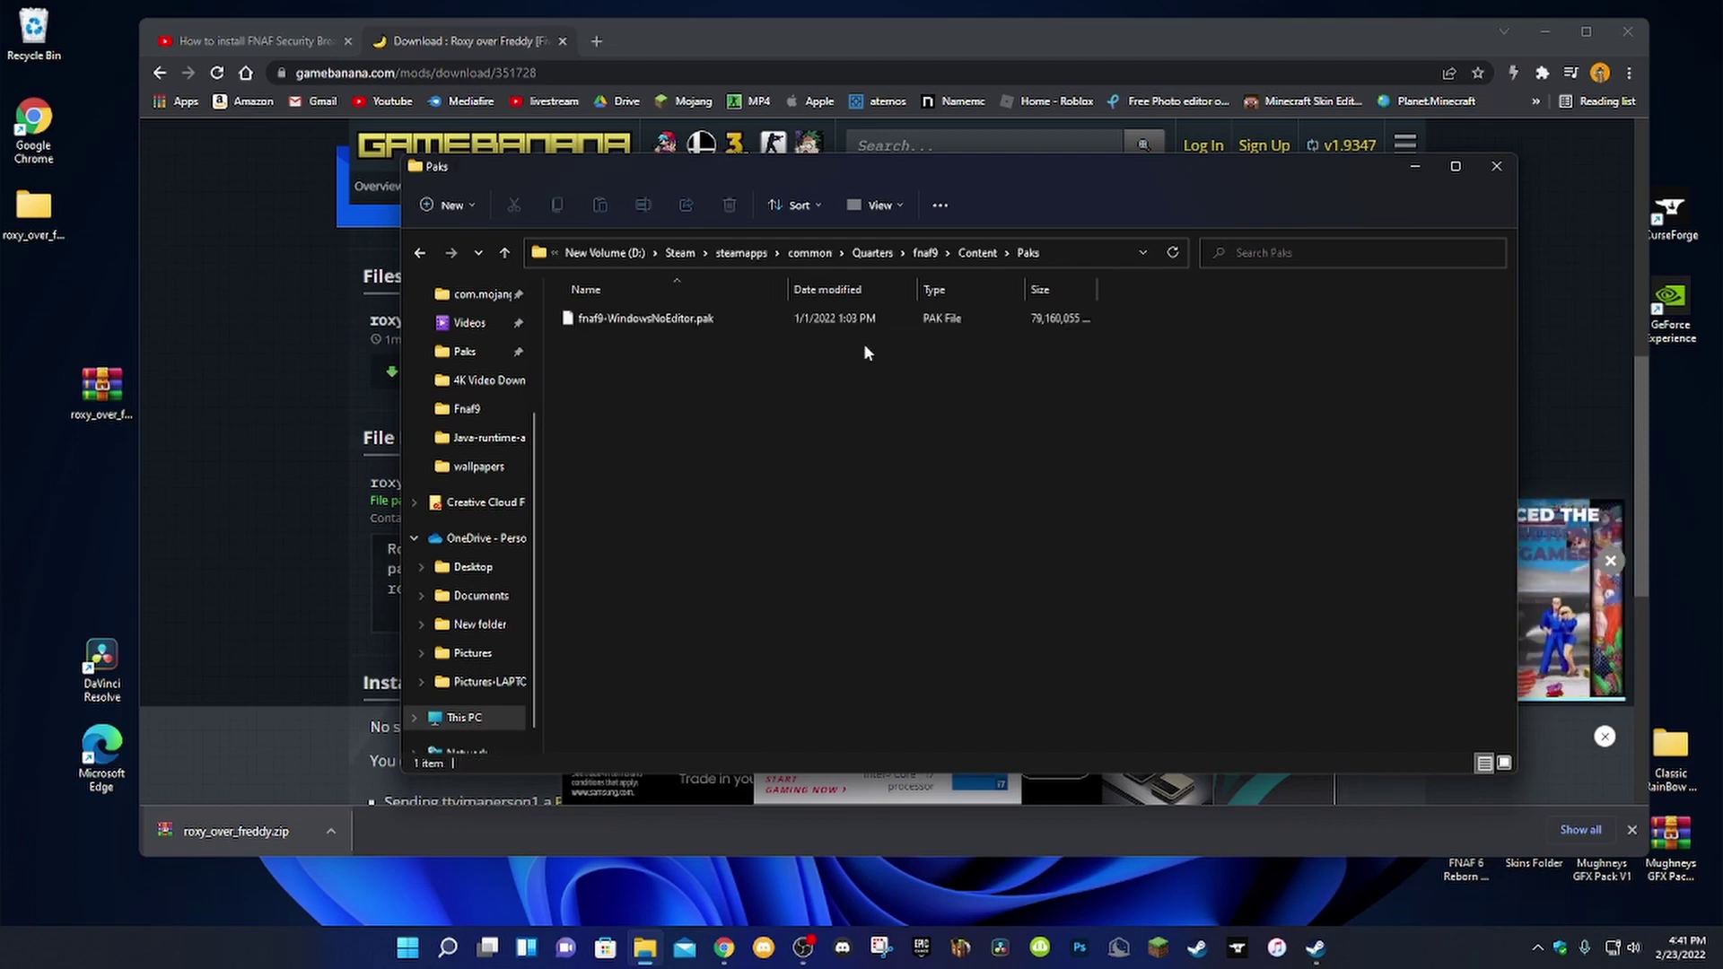
Step: Copy Roxy over Freddy_P.pak from the desktop mod folder into Paks, then close Paks
{"action": "double_click", "coordinate": [62, 198]}
{"action": "left_click_drag", "start_coordinate": [701, 143], "coordinate": [1039, 129]}
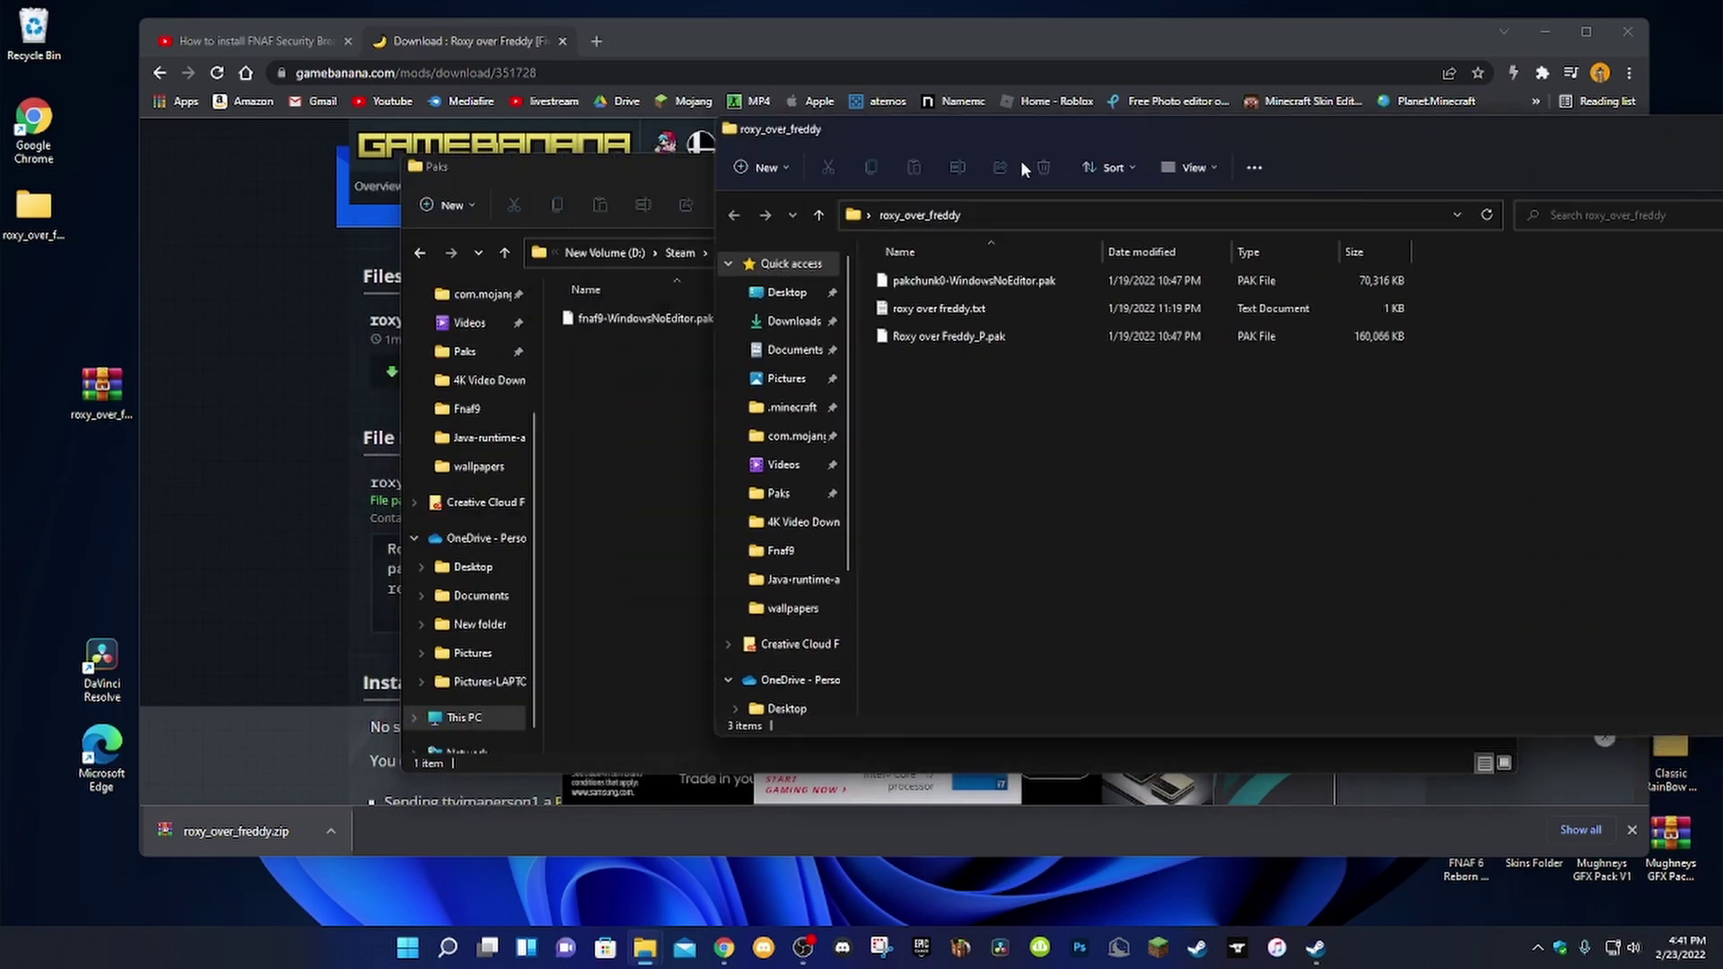
{"action": "left_click", "coordinate": [956, 336]}
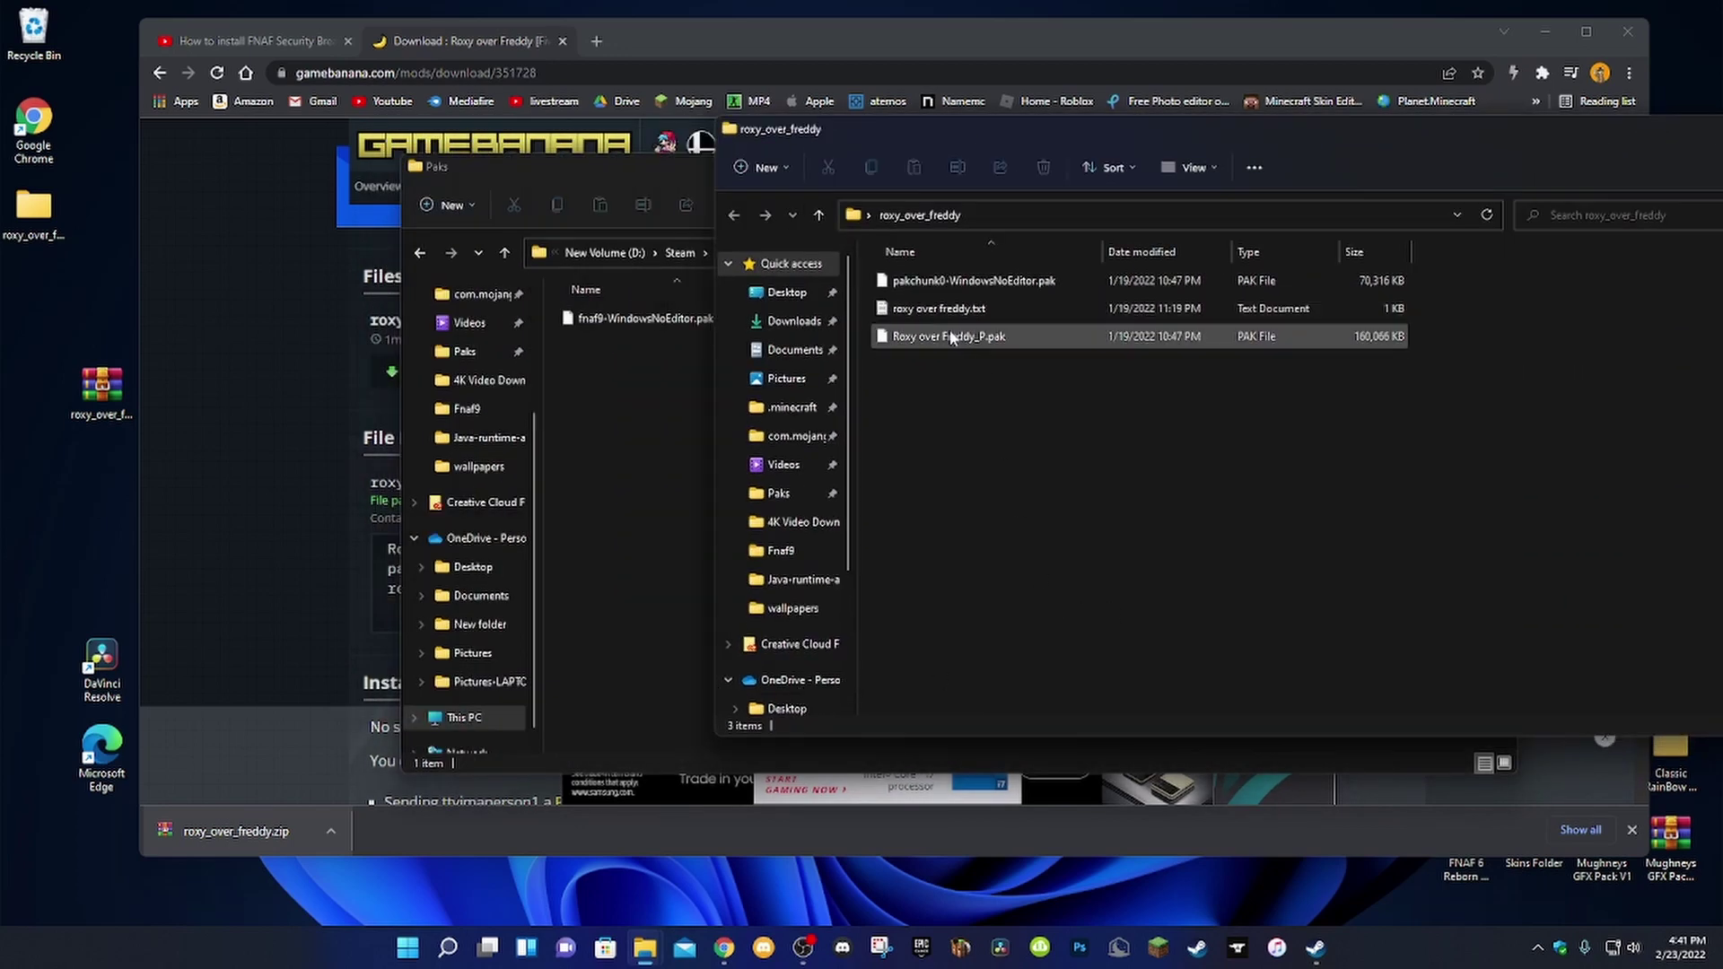
{"action": "left_click_drag", "start_coordinate": [955, 337], "coordinate": [565, 444]}
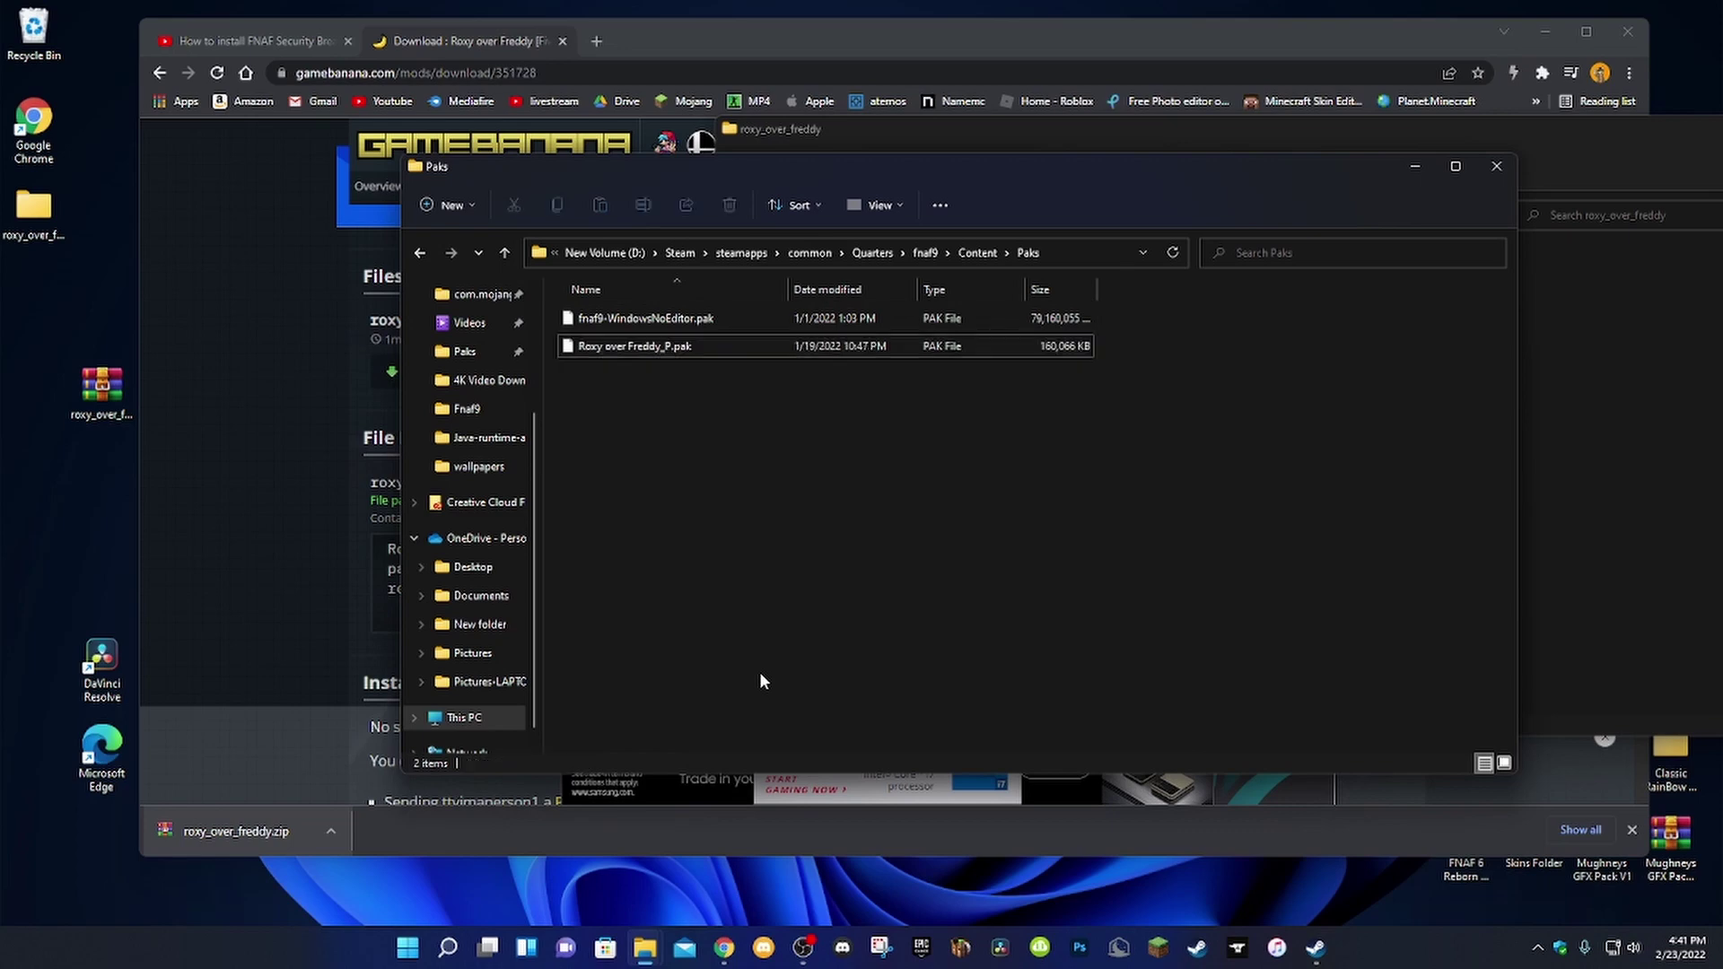
{"action": "left_click", "coordinate": [1495, 166]}
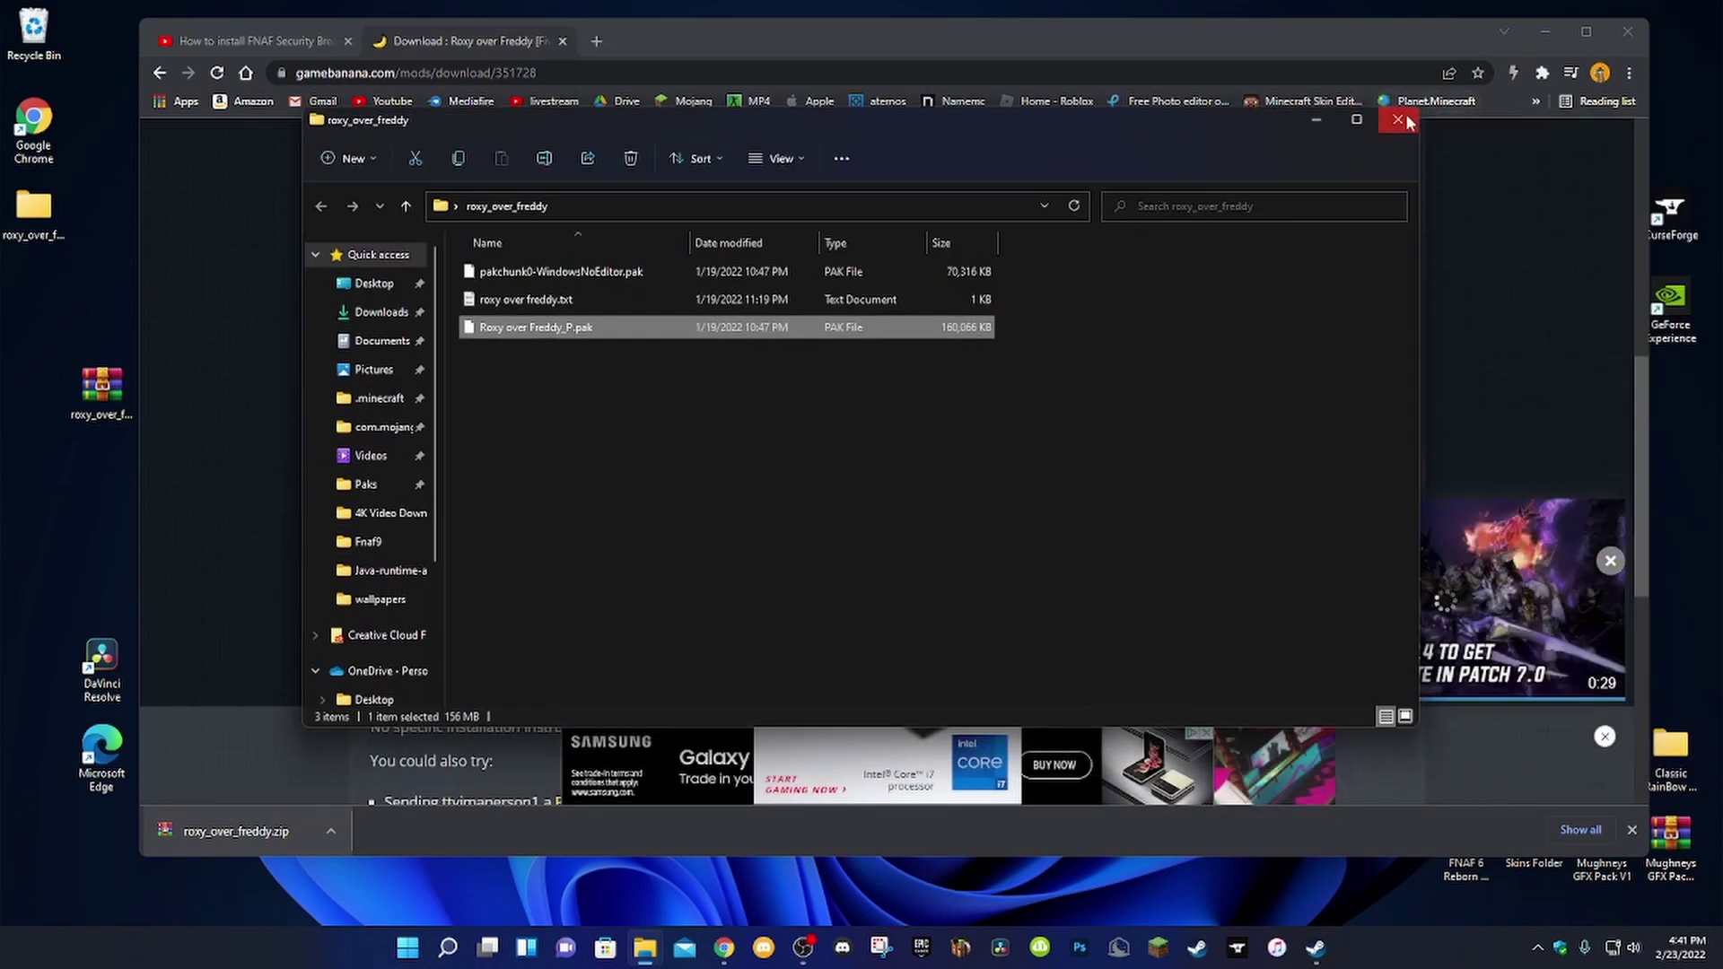
Step: Close the remaining windows and Steam, then launch Security Breach from its desktop shortcut
{"action": "left_click", "coordinate": [1398, 119]}
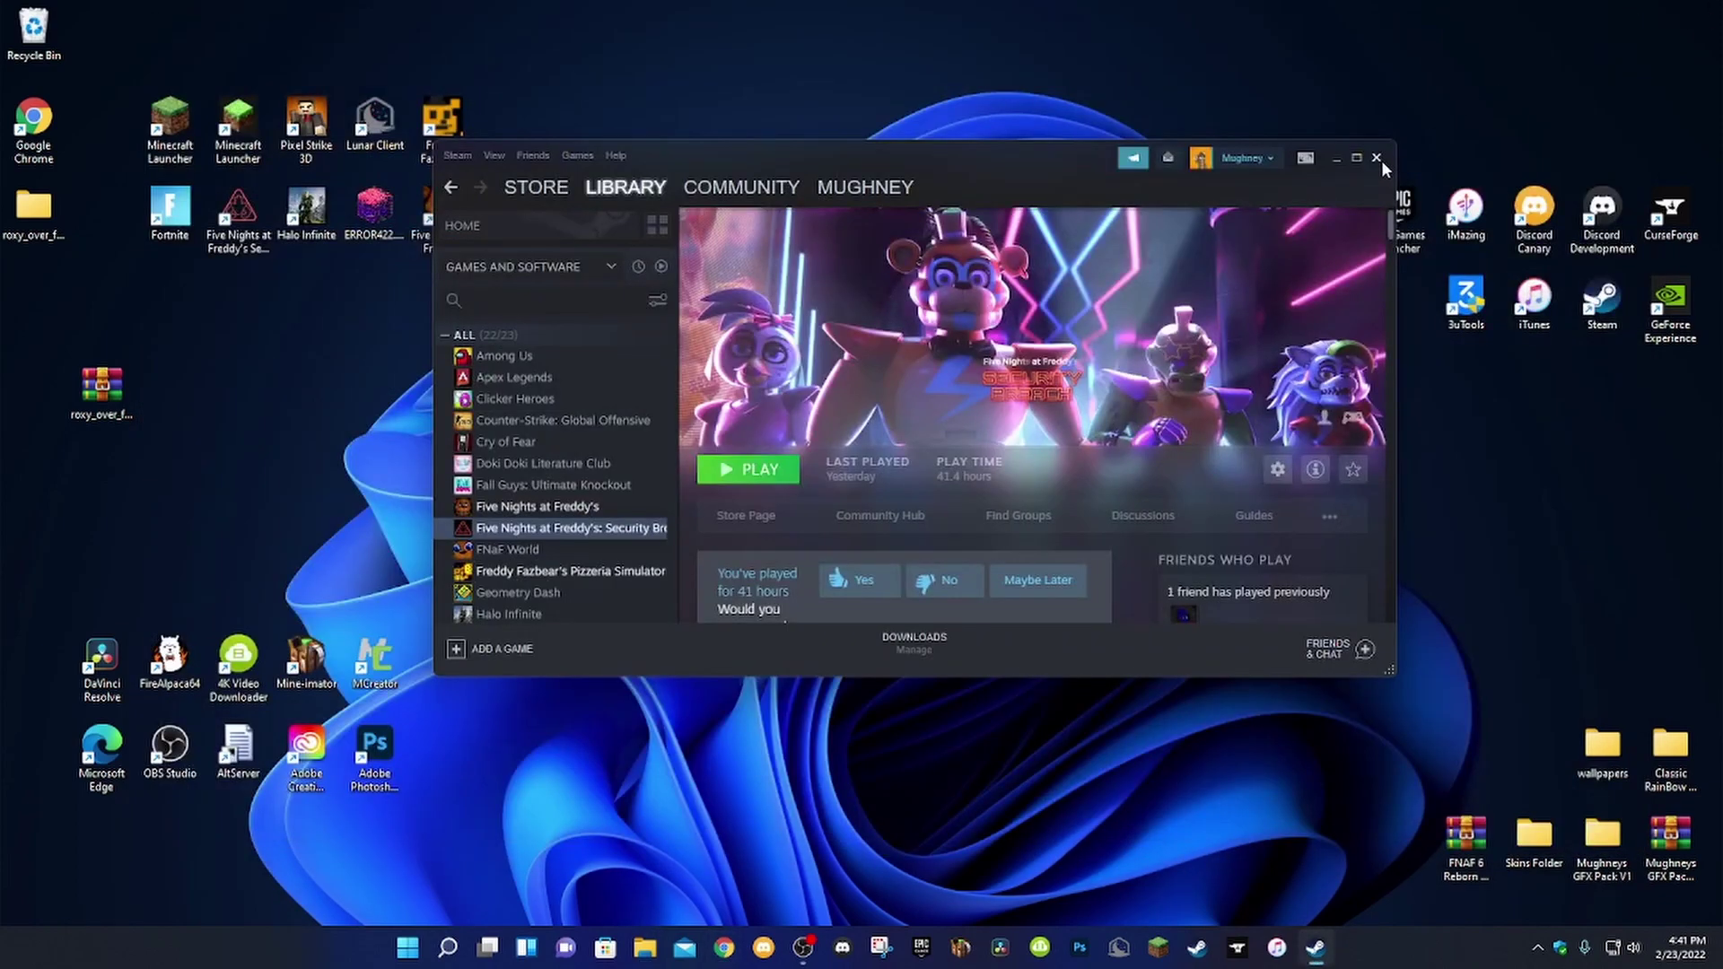
{"action": "left_click", "coordinate": [1375, 158]}
{"action": "double_click", "coordinate": [238, 219]}
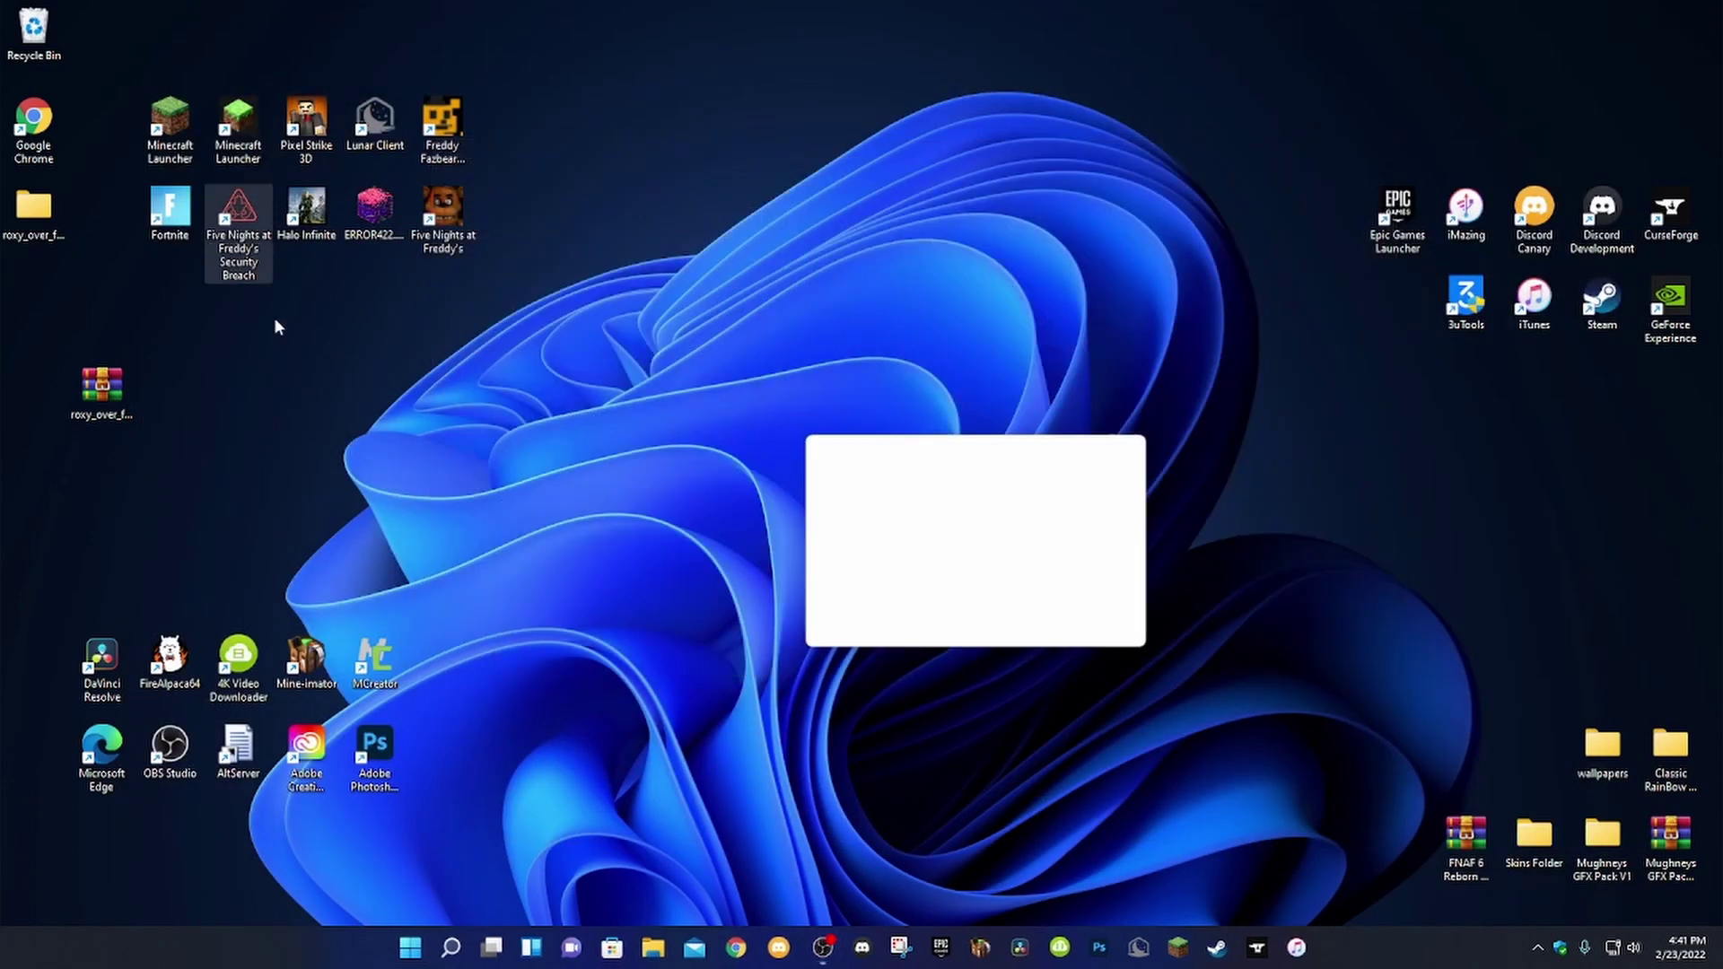
{"action": "left_click", "coordinate": [981, 328]}
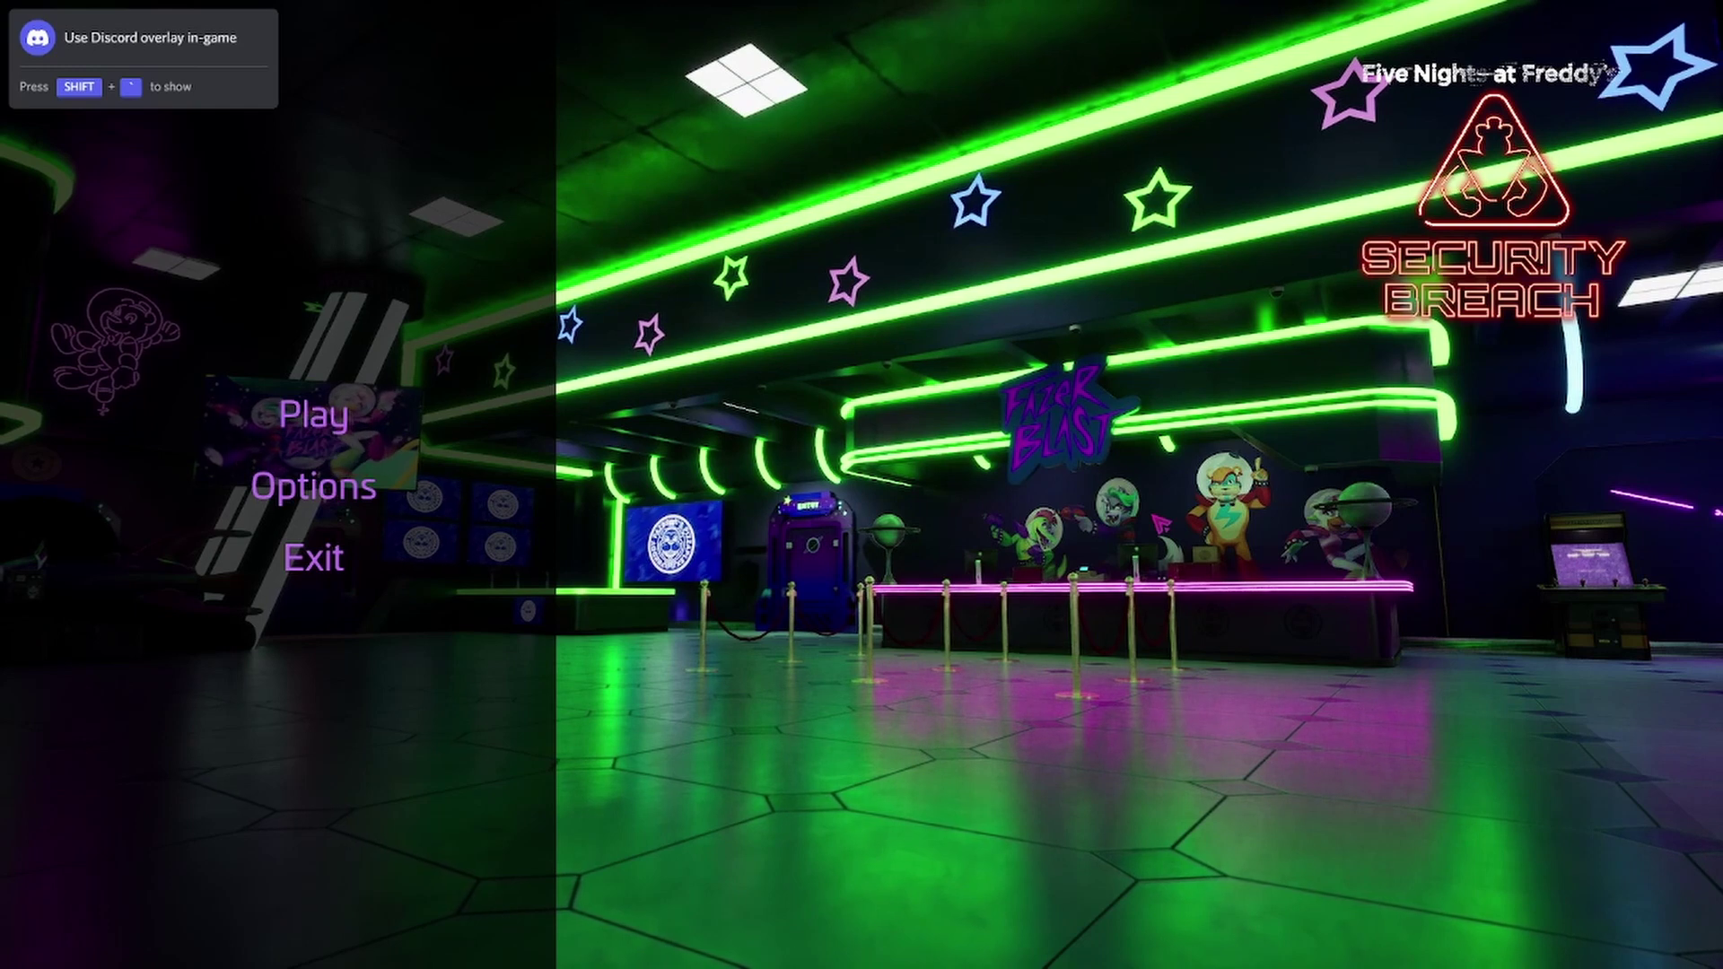
Step: Choose Play, then Continue Game to load the most recent save
{"action": "left_click", "coordinate": [359, 422]}
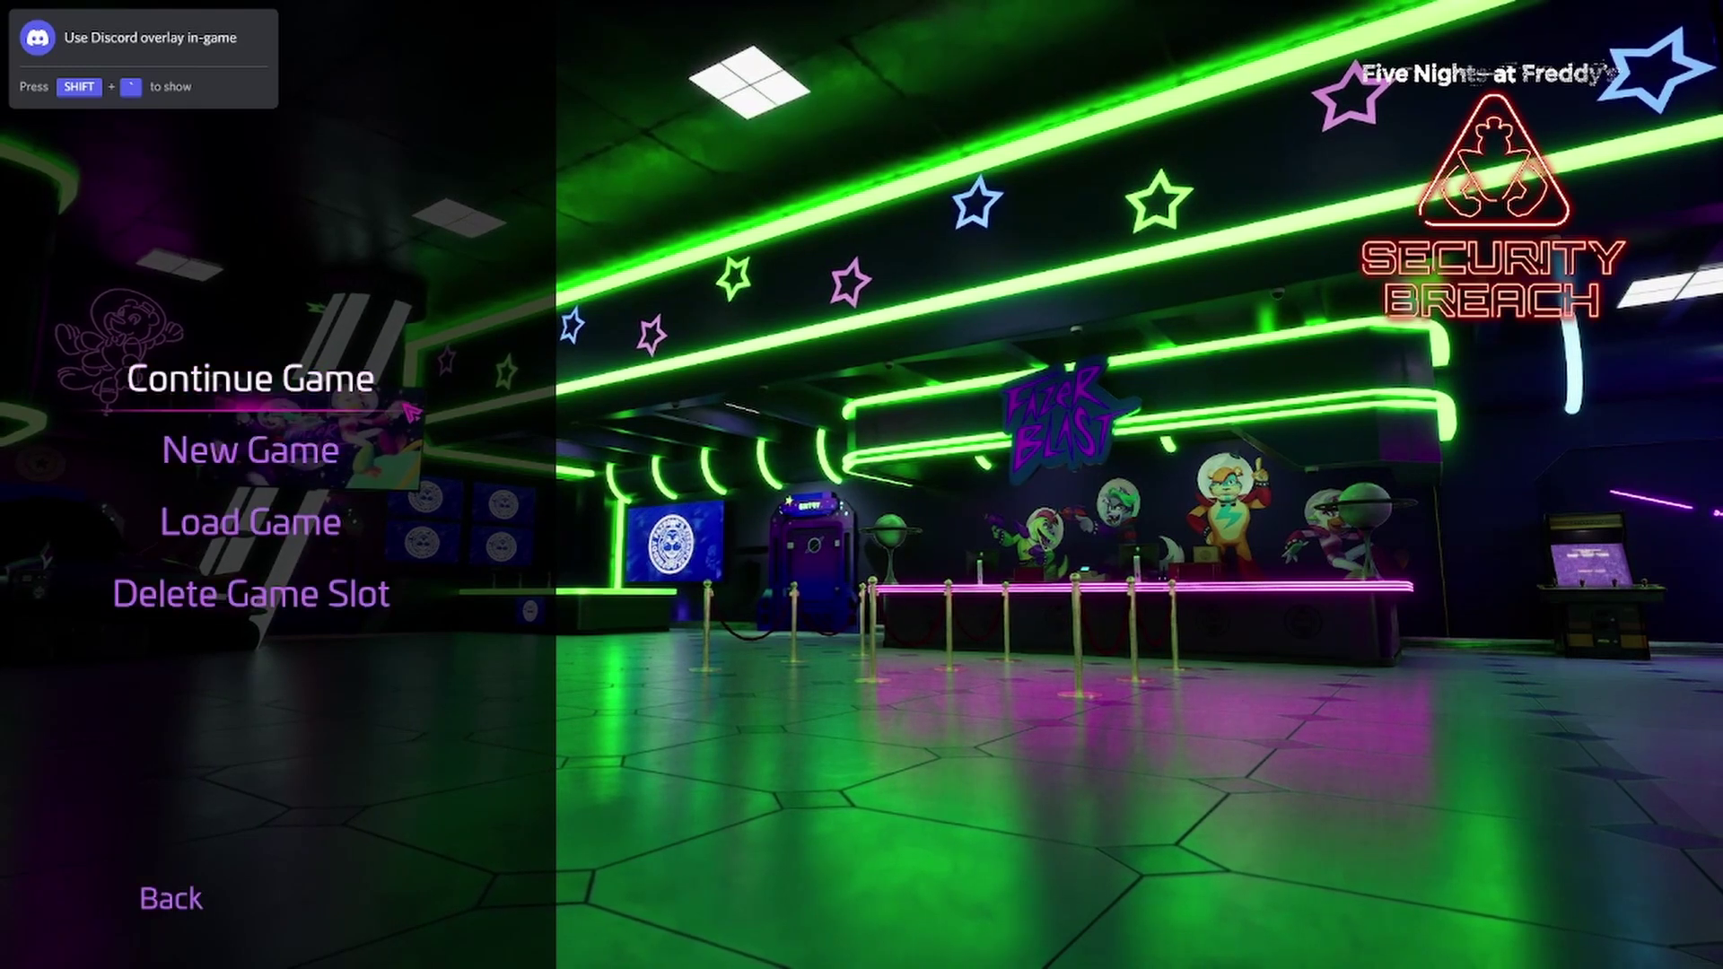
{"action": "left_click", "coordinate": [405, 417]}
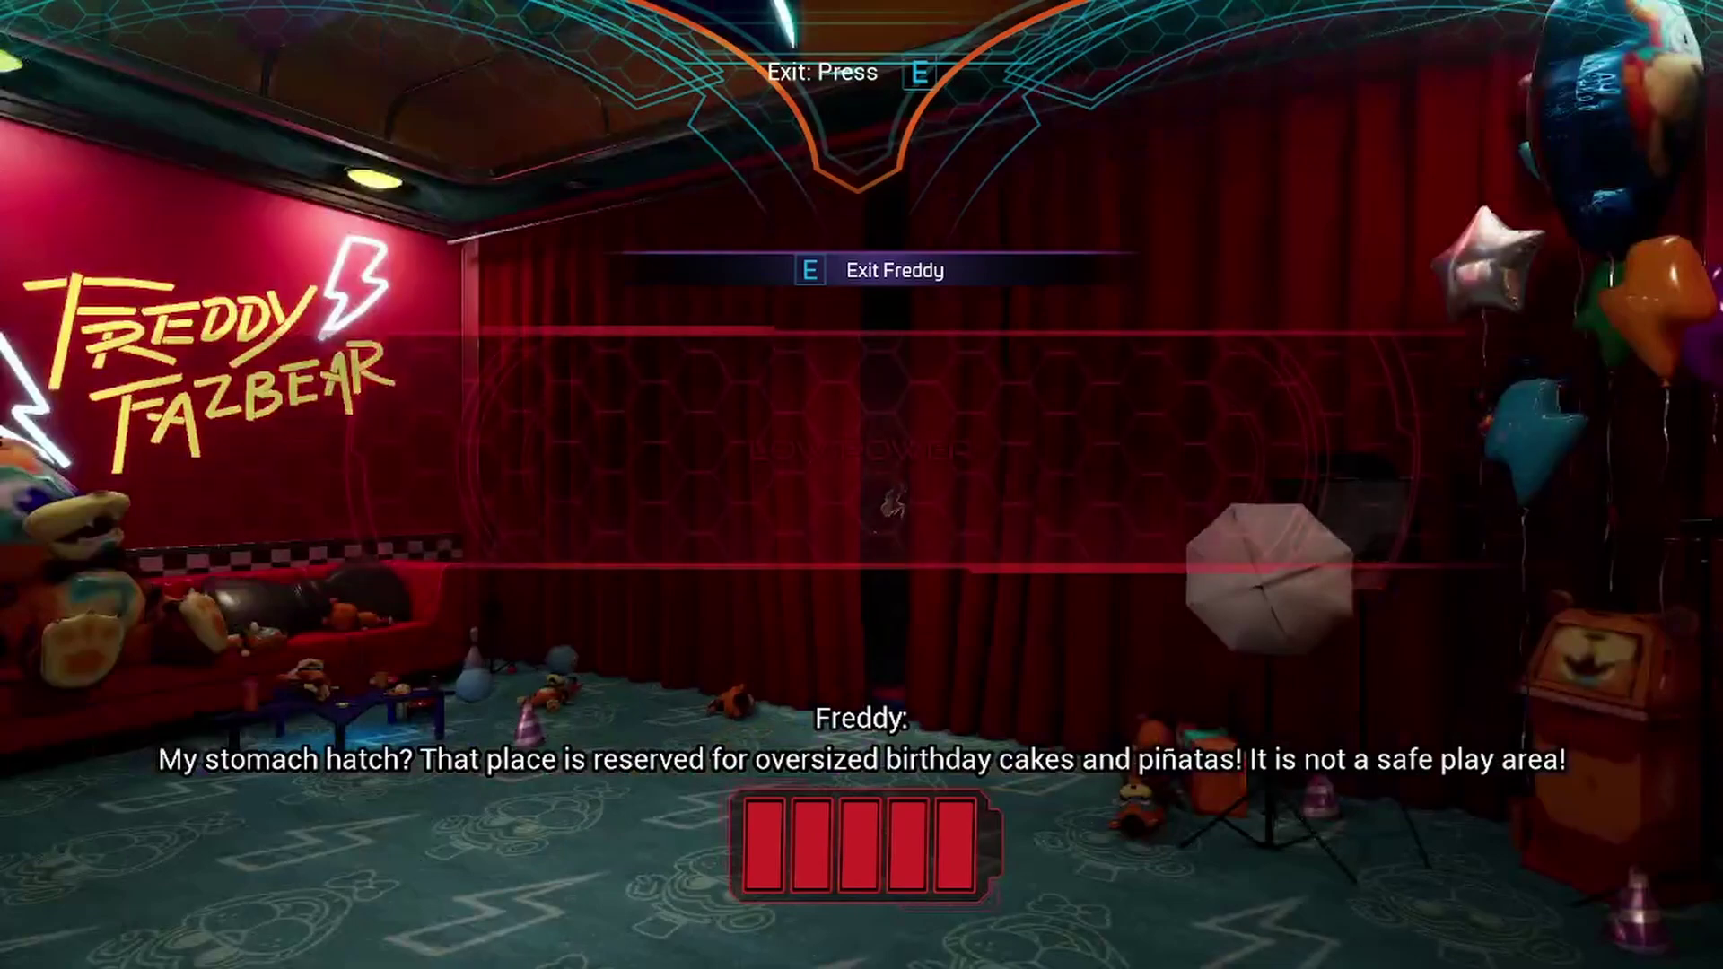
Step: Exit Freddy to reveal the Roxy model, walk into the next room, and close the save card
{"action": "key", "text": "e"}
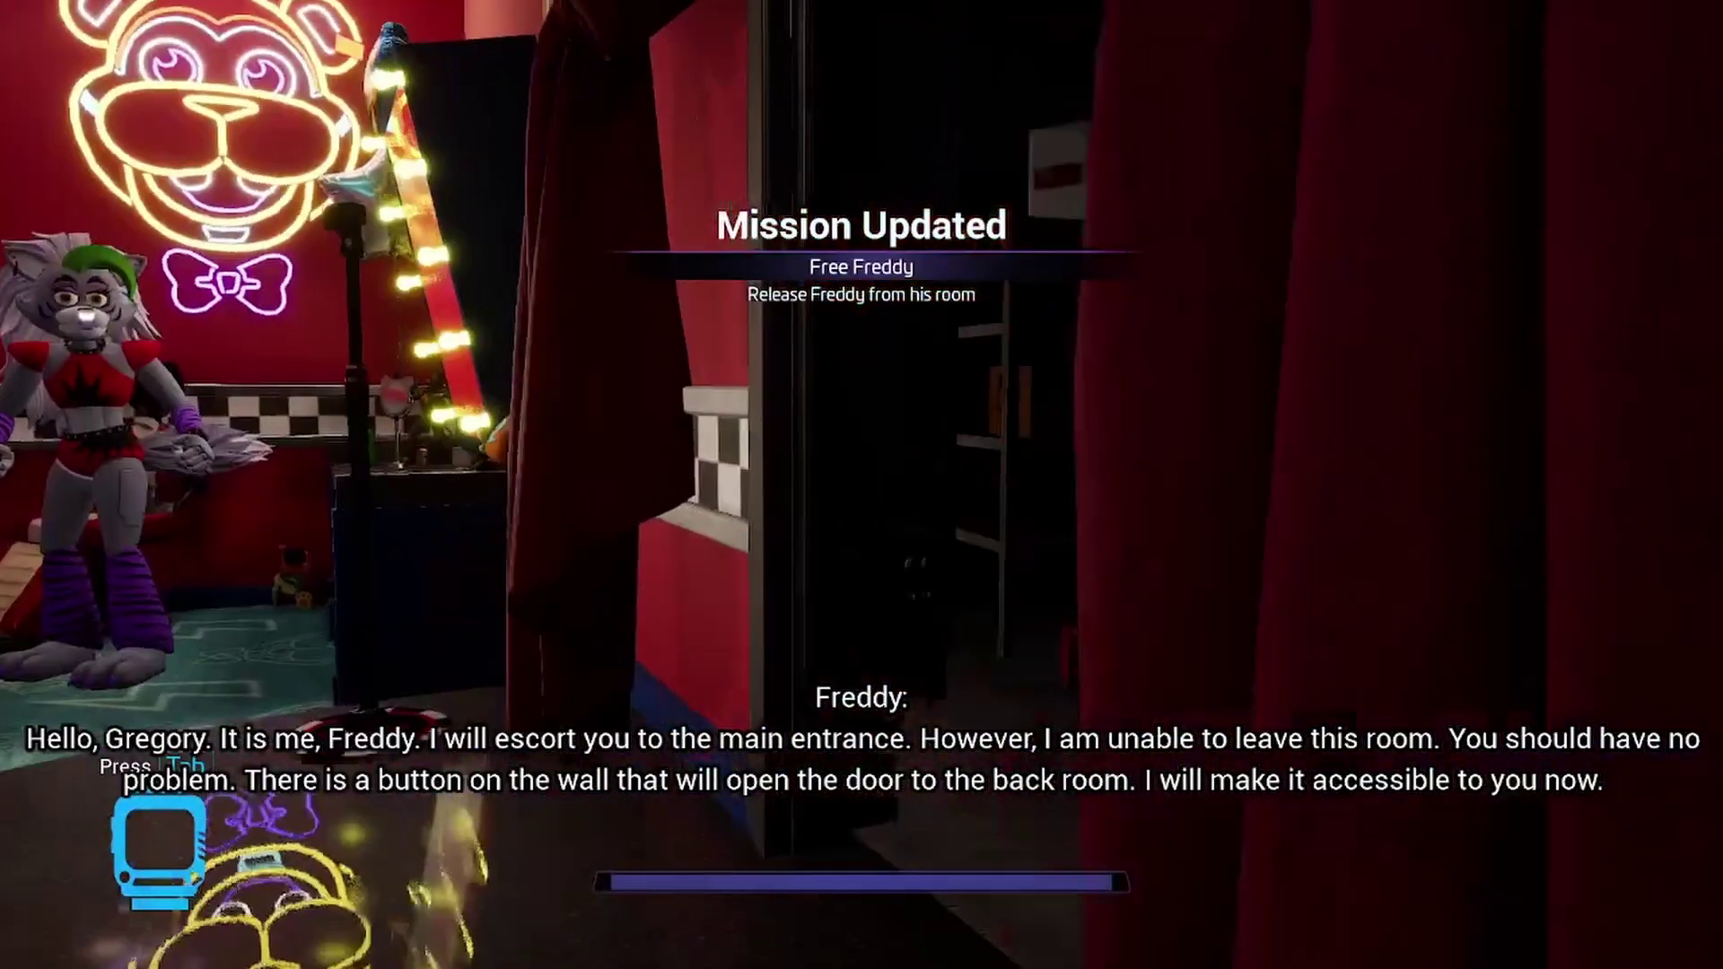
{"action": "key", "text": "w"}
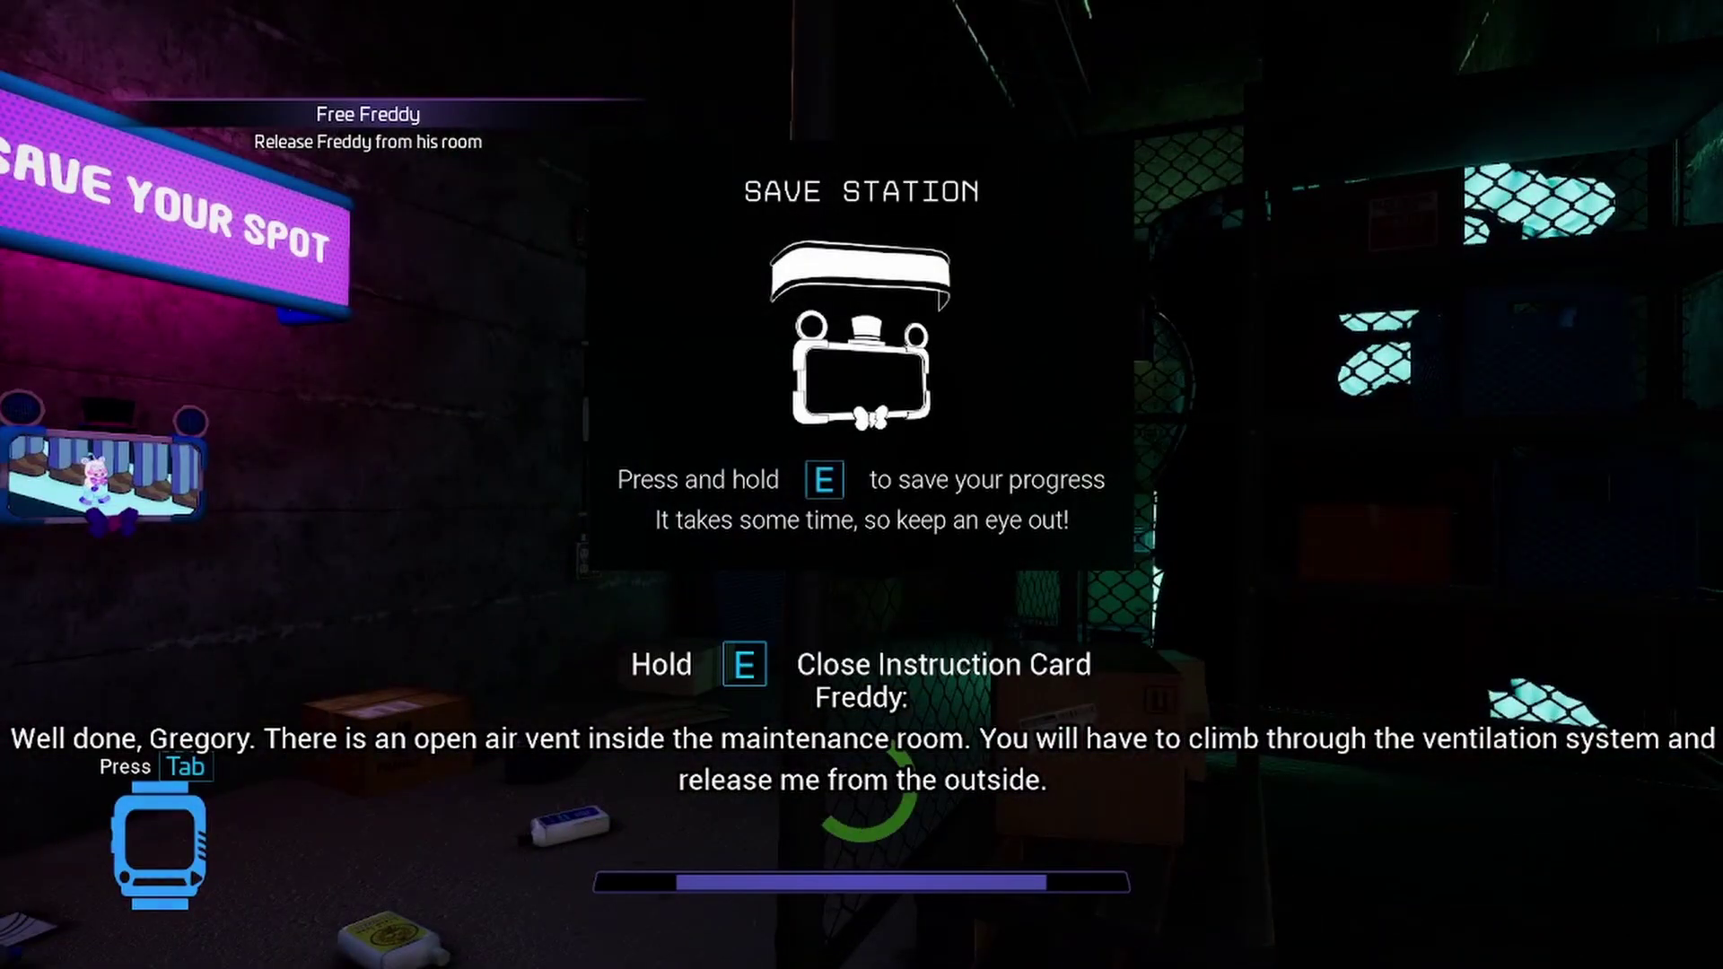
{"action": "key", "text": "e"}
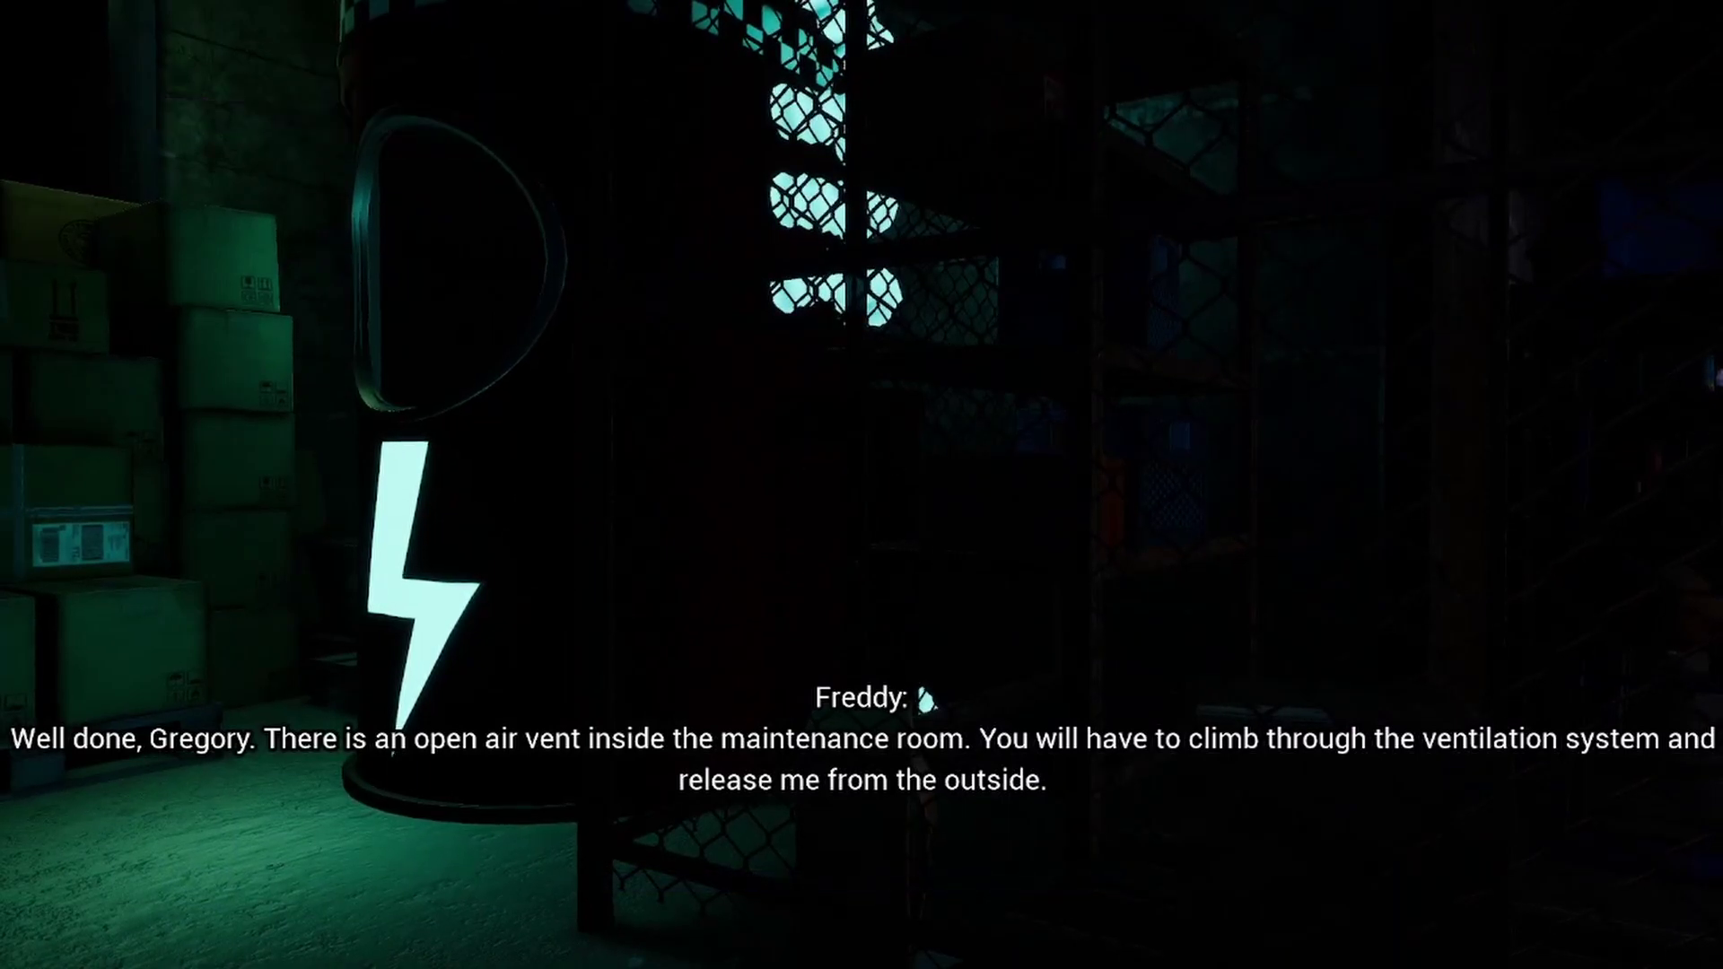
Step: Pause the game with Esc to bring up the pause menu
{"action": "key", "text": "Escape"}
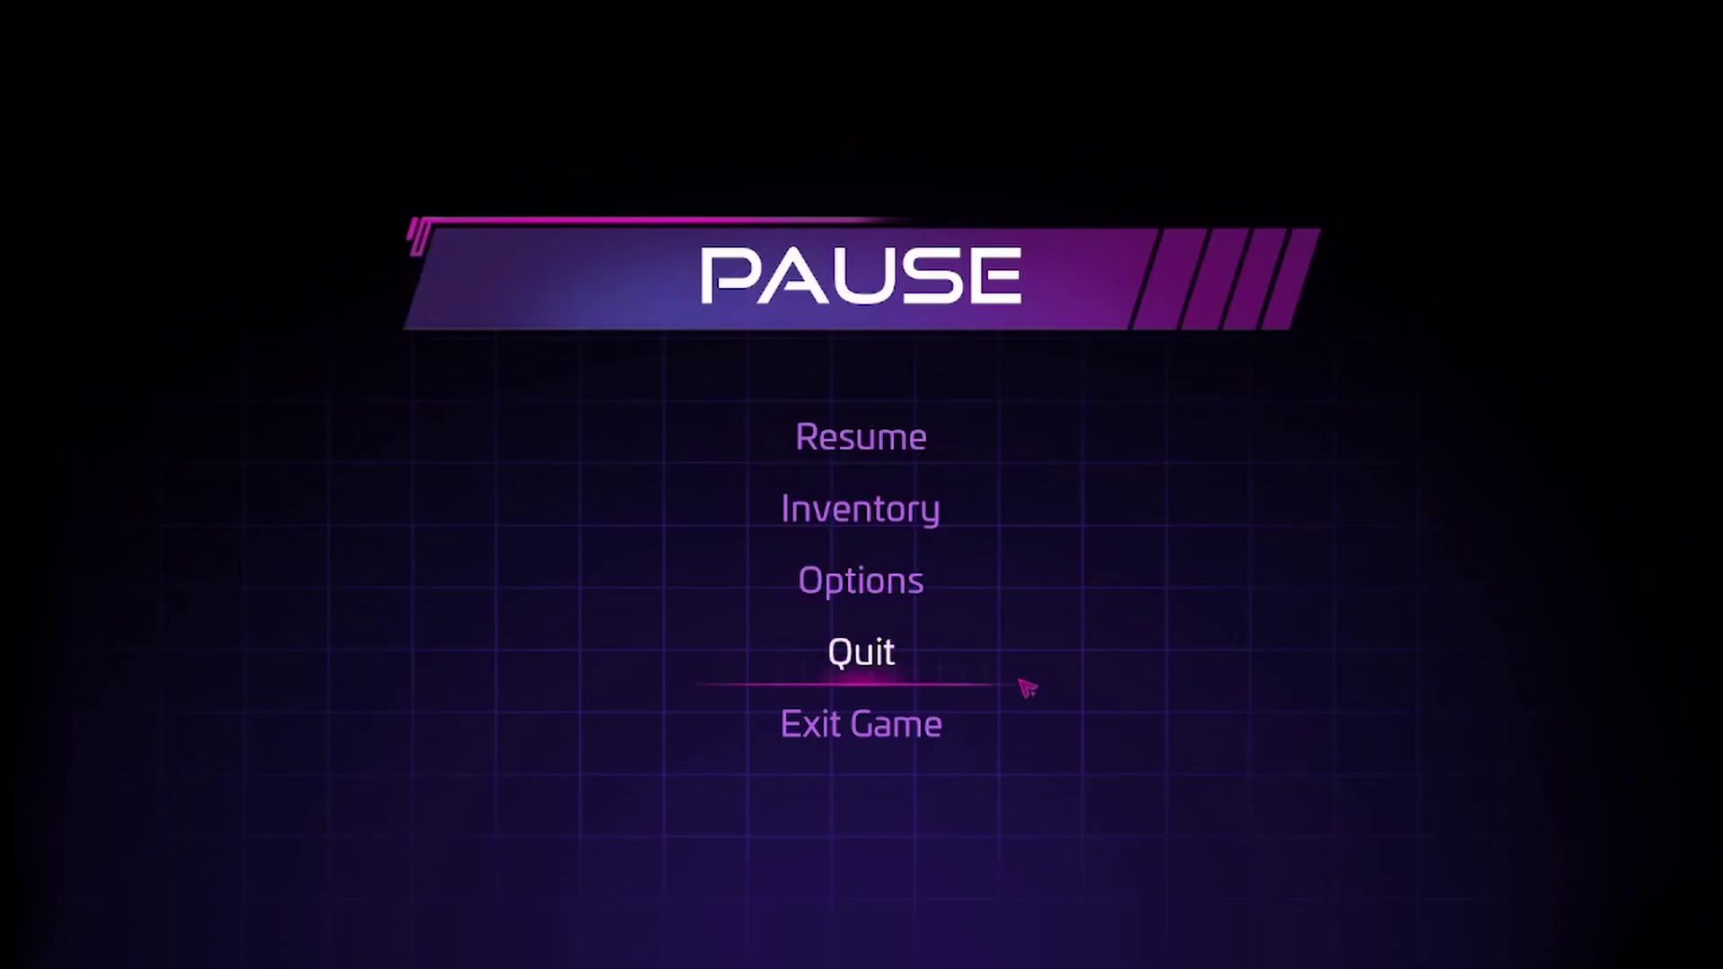